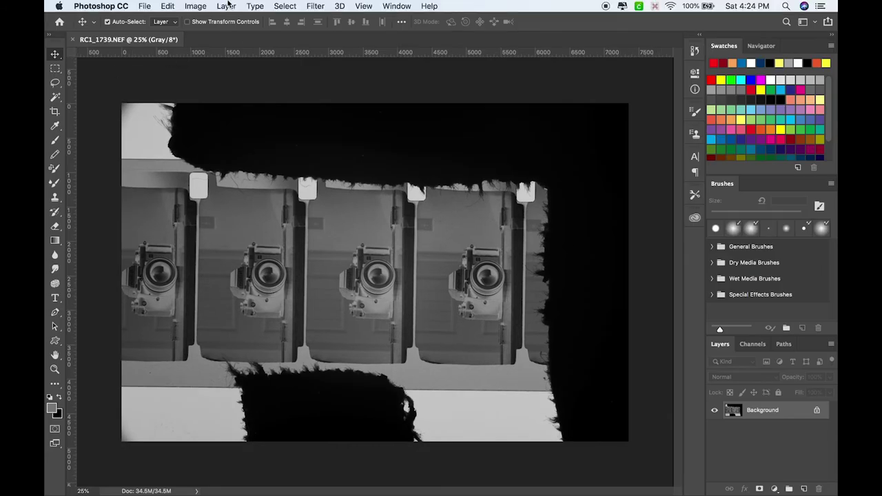
Rotate the film strip scan 90° clockwise and flip the canvas horizontally
{"action": "left_click", "coordinate": [196, 5]}
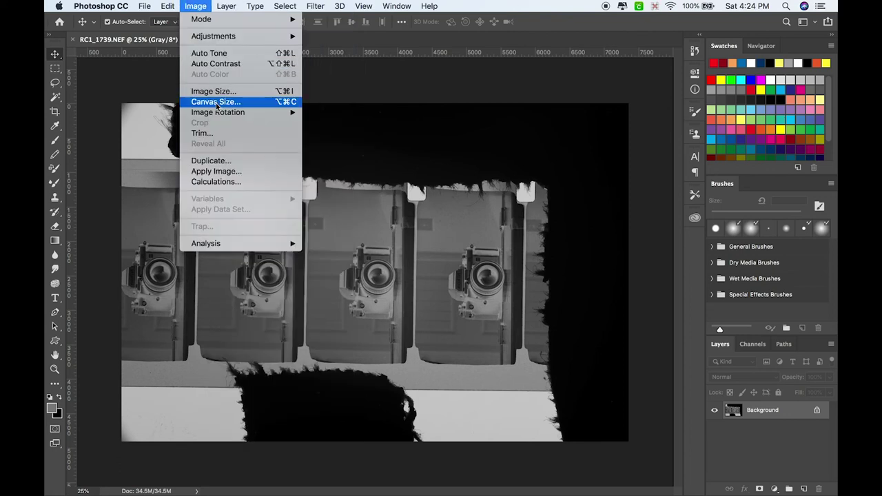
{"action": "mouse_move", "coordinate": [228, 113]}
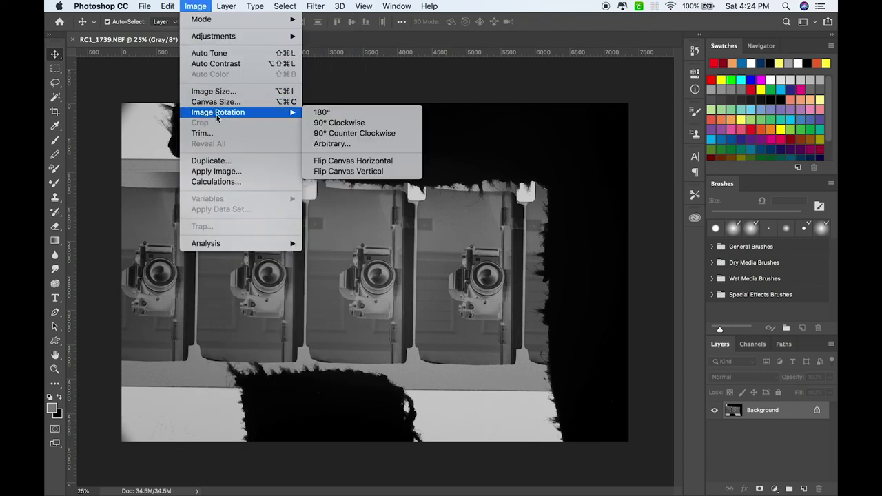
{"action": "left_click", "coordinate": [359, 122]}
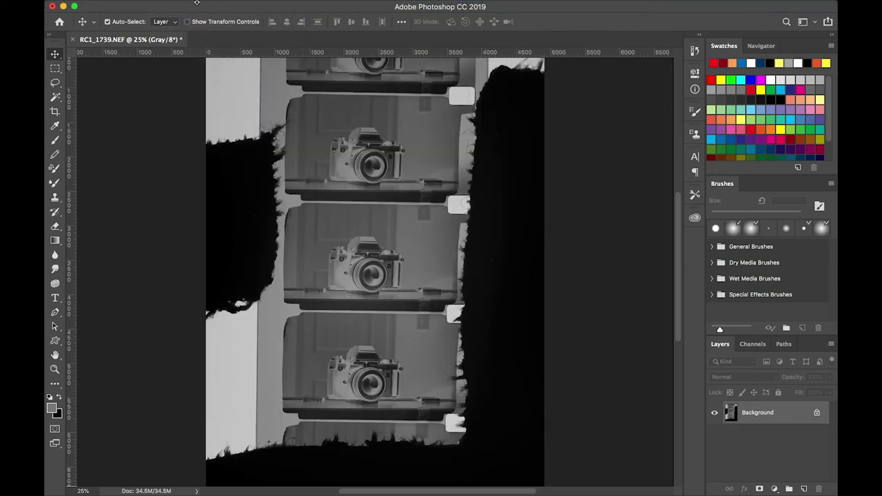
{"action": "left_click", "coordinate": [195, 6]}
{"action": "mouse_move", "coordinate": [229, 114]}
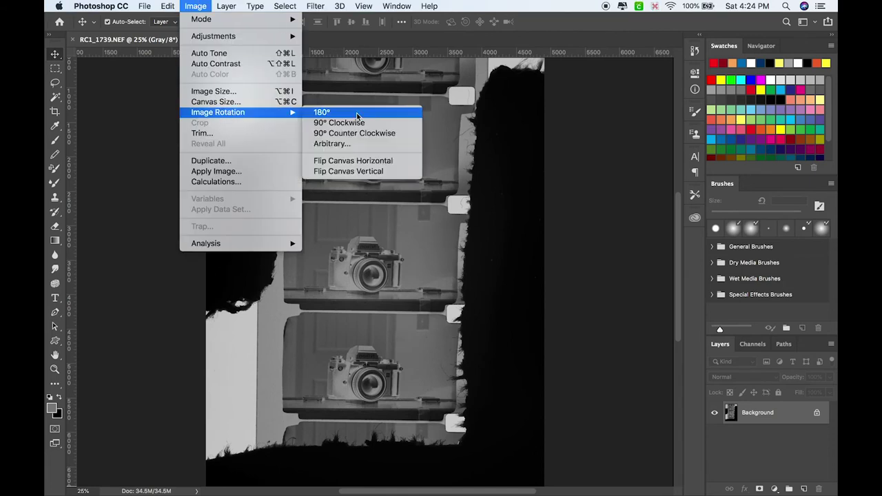
{"action": "left_click", "coordinate": [351, 160]}
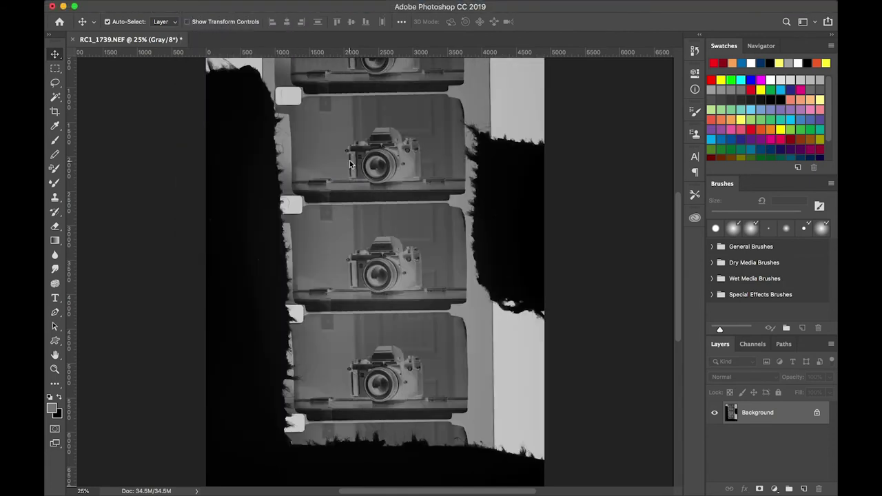
Try to straighten the scan along the right edges of two neighbouring sprocket holes and apply the 16:9 crop
{"action": "left_click", "coordinate": [55, 112]}
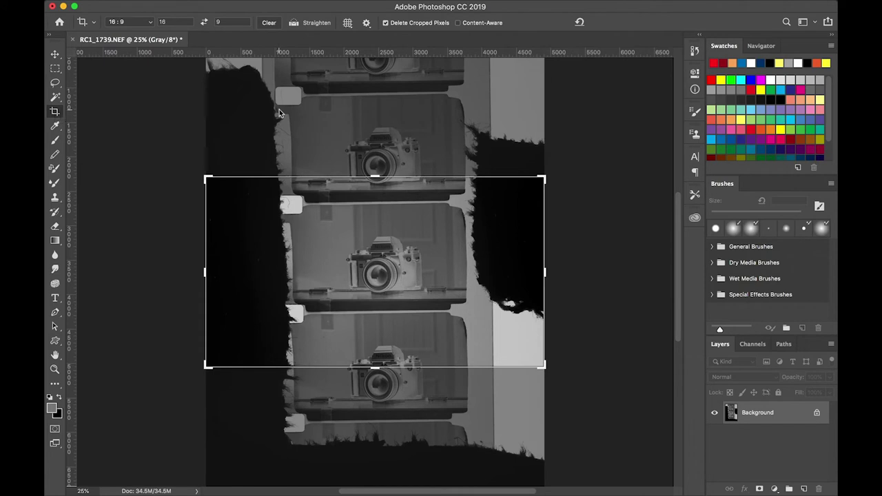
{"action": "left_click", "coordinate": [293, 23]}
{"action": "key", "text": "super+equal"}
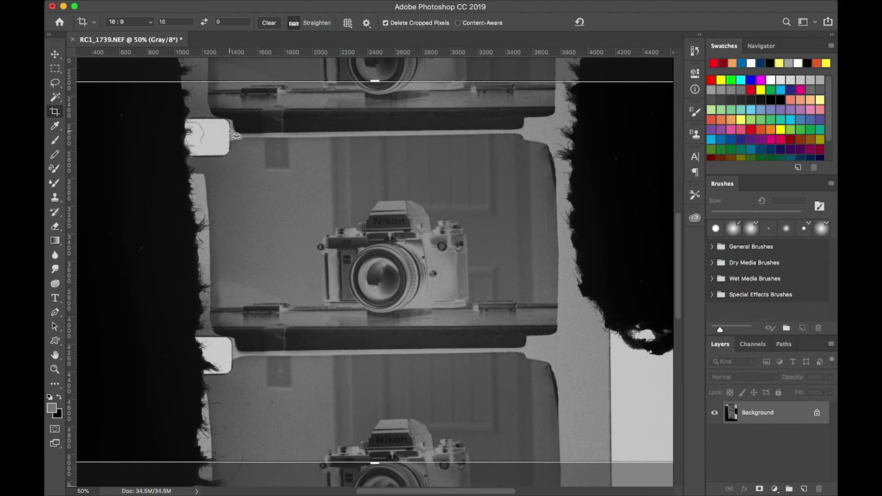
{"action": "left_click_drag", "start_coordinate": [229, 131], "coordinate": [233, 417]}
{"action": "key", "text": "Return"}
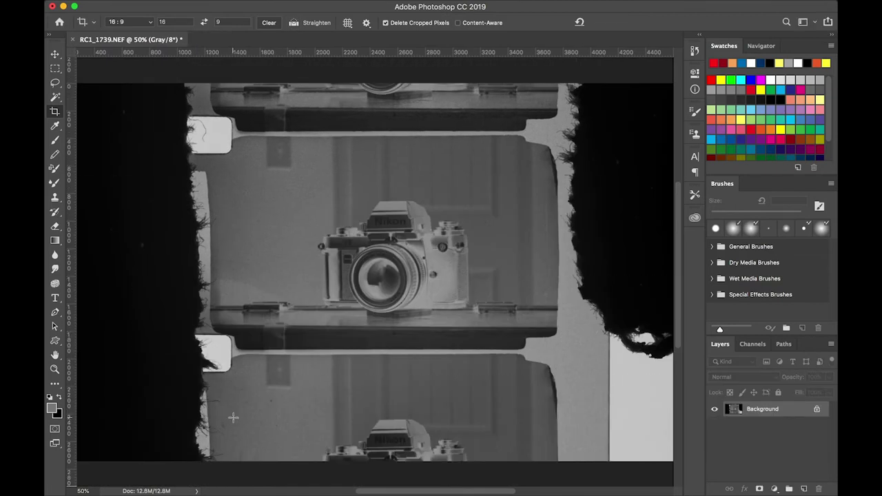
Examine the camera frames along the film strip and compare their position relative to the sprocket holes
{"action": "key", "text": "super+minus"}
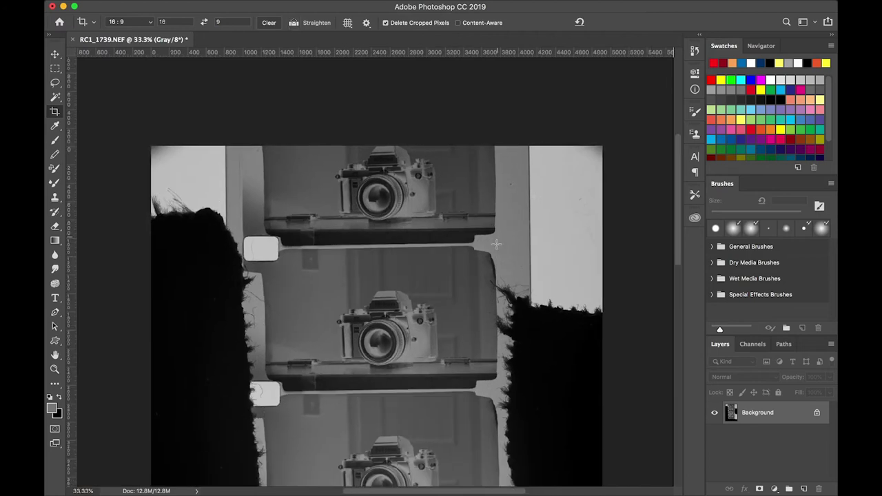
{"action": "scroll", "coordinate": [495, 244], "scroll_direction": "down", "scroll_amount": 10}
{"action": "scroll", "coordinate": [496, 244], "scroll_direction": "up", "scroll_amount": 10}
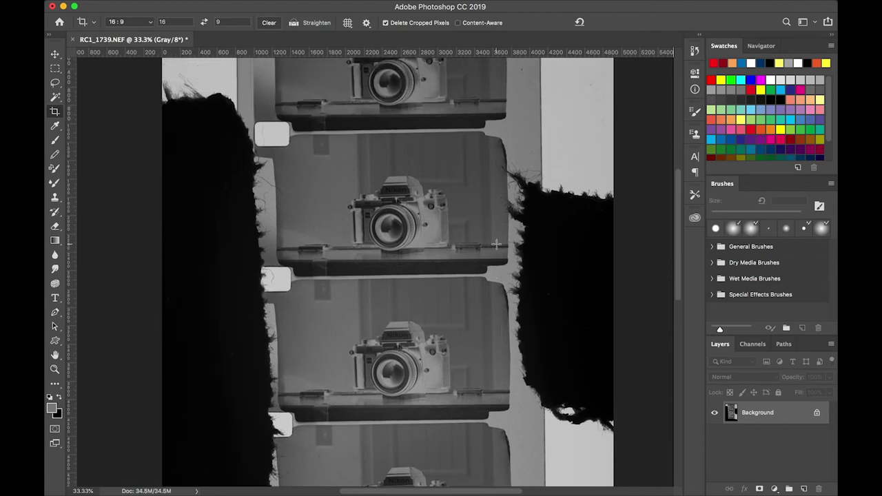
{"action": "scroll", "coordinate": [496, 244], "scroll_direction": "up", "scroll_amount": 5}
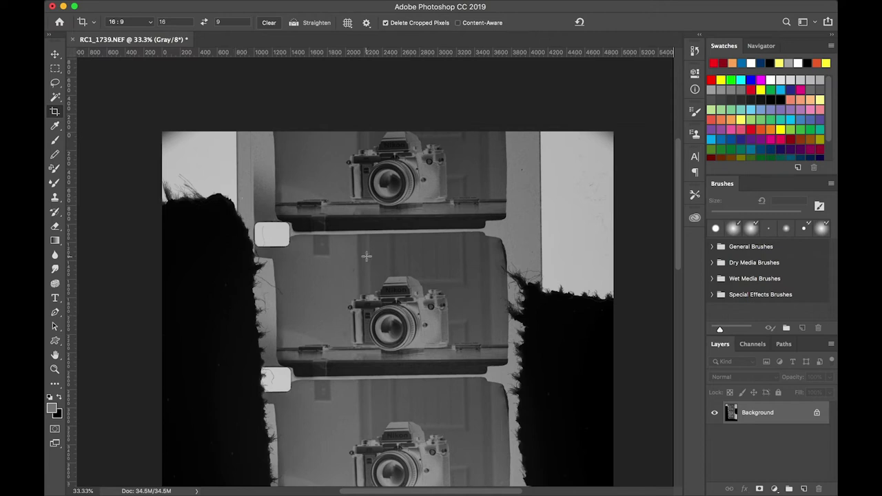
{"action": "scroll", "coordinate": [366, 256], "scroll_direction": "down", "scroll_amount": 3}
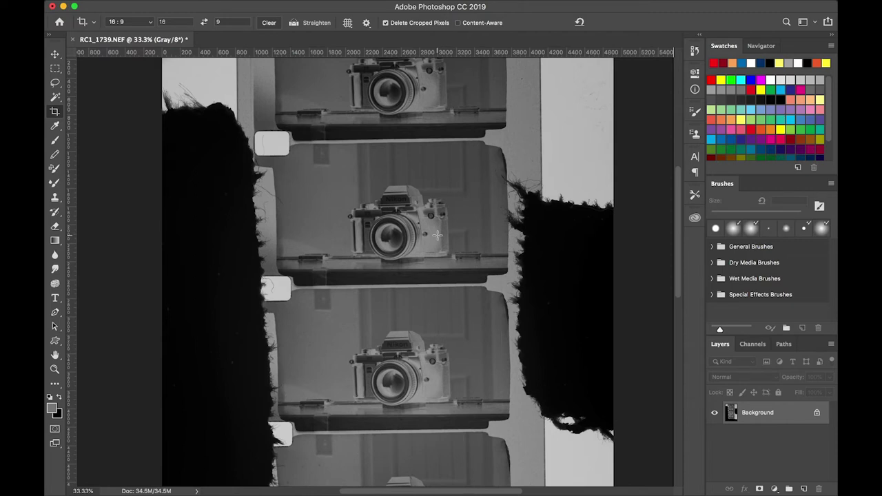
{"action": "scroll", "coordinate": [436, 235], "scroll_direction": "up", "scroll_amount": 2}
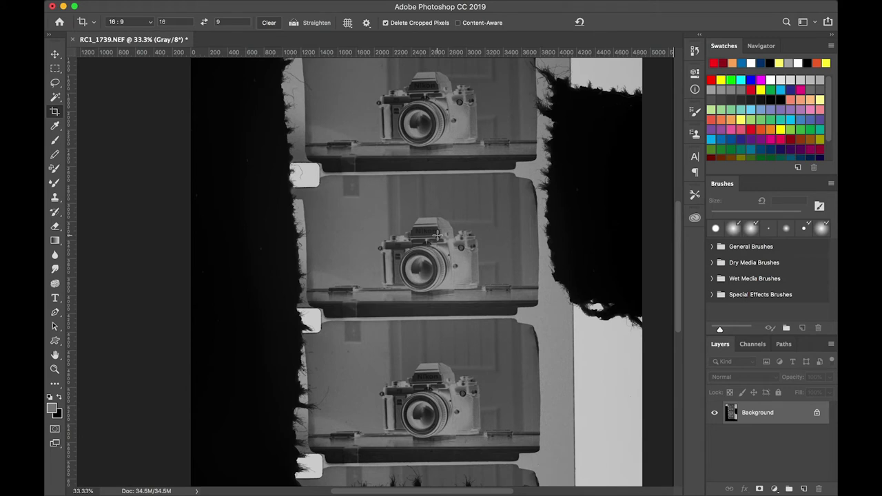
{"action": "scroll", "coordinate": [436, 234], "scroll_direction": "up", "scroll_amount": 3}
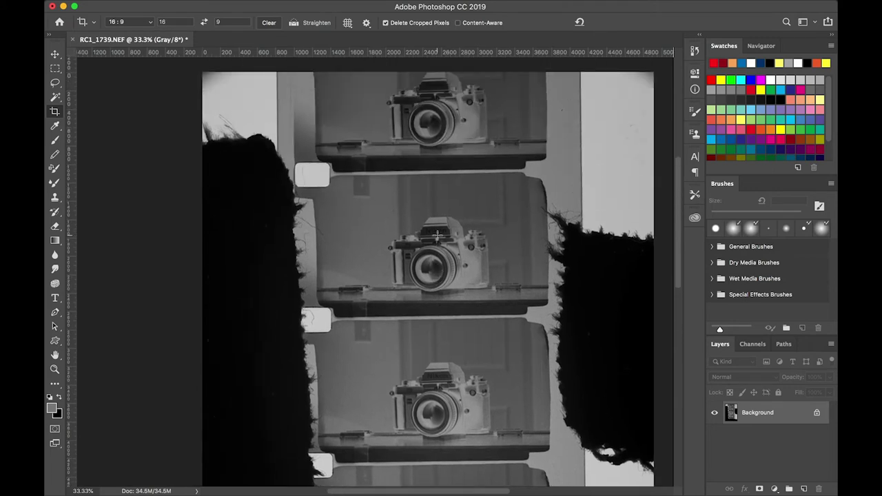
{"action": "scroll", "coordinate": [437, 235], "scroll_direction": "down", "scroll_amount": 2}
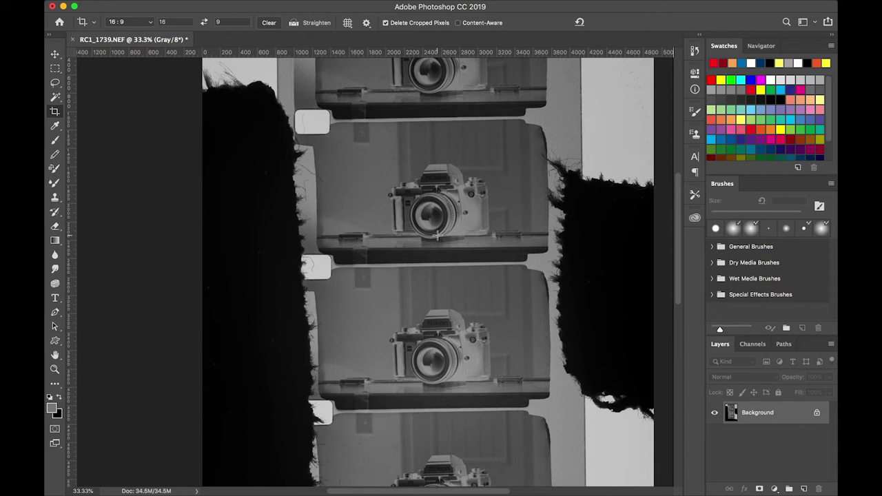
{"action": "scroll", "coordinate": [391, 142], "scroll_direction": "up", "scroll_amount": 3}
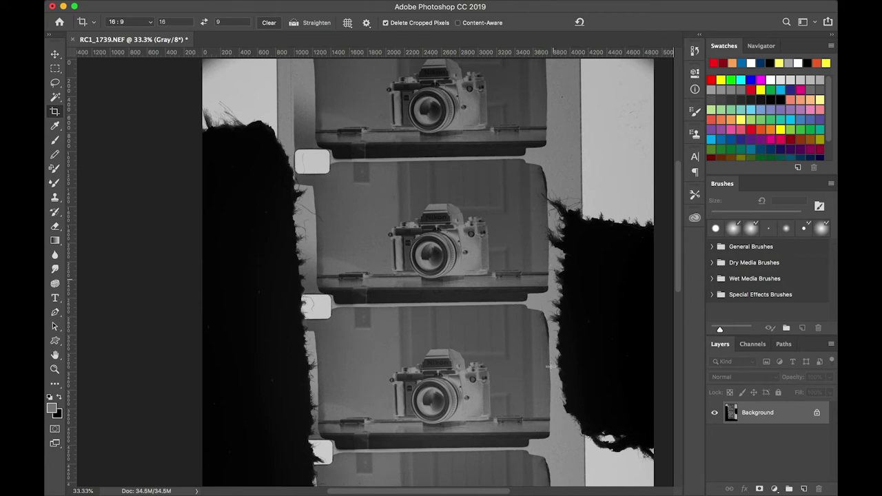
Examine the right edges and rounded corners of successive frames close up
{"action": "key", "text": "super+plus"}
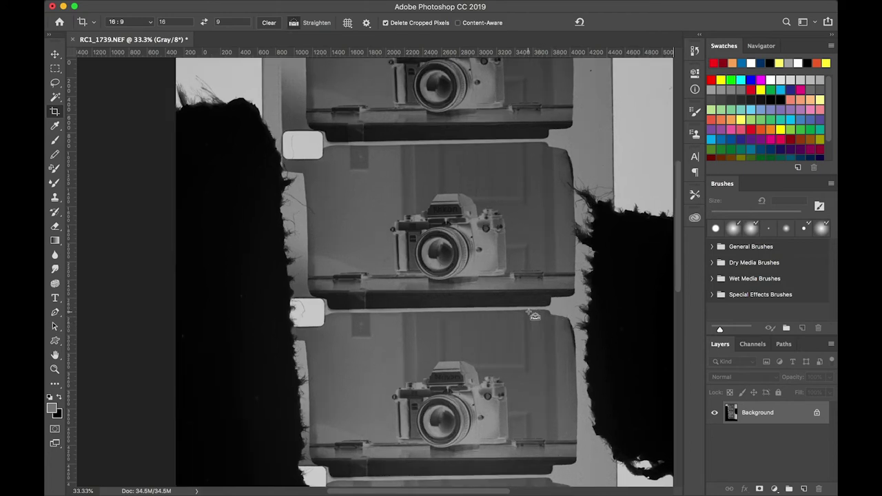
{"action": "scroll", "coordinate": [537, 310], "scroll_direction": "right", "scroll_amount": 10}
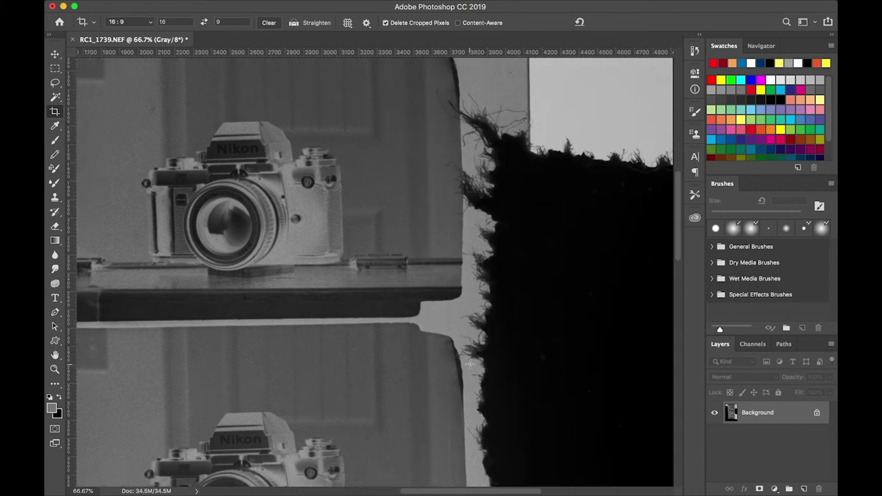
{"action": "key", "text": "super+plus"}
{"action": "scroll", "coordinate": [470, 363], "scroll_direction": "up", "scroll_amount": 5}
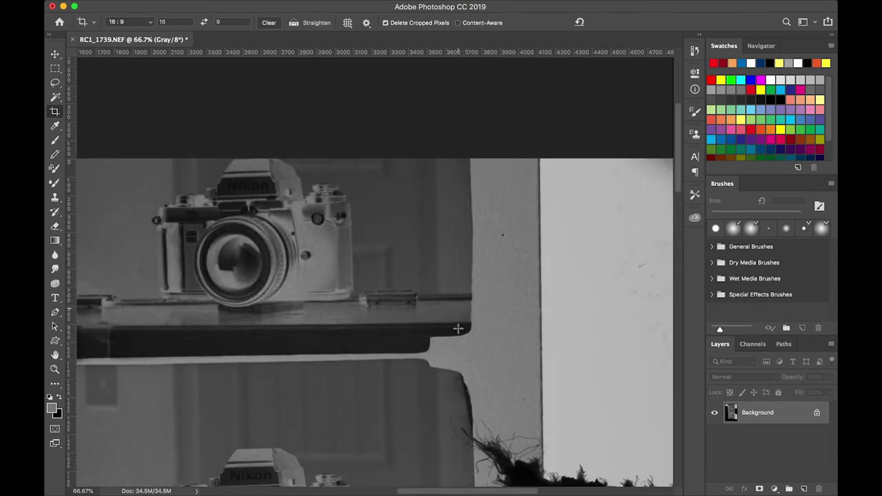
{"action": "scroll", "coordinate": [455, 353], "scroll_direction": "down", "scroll_amount": 10}
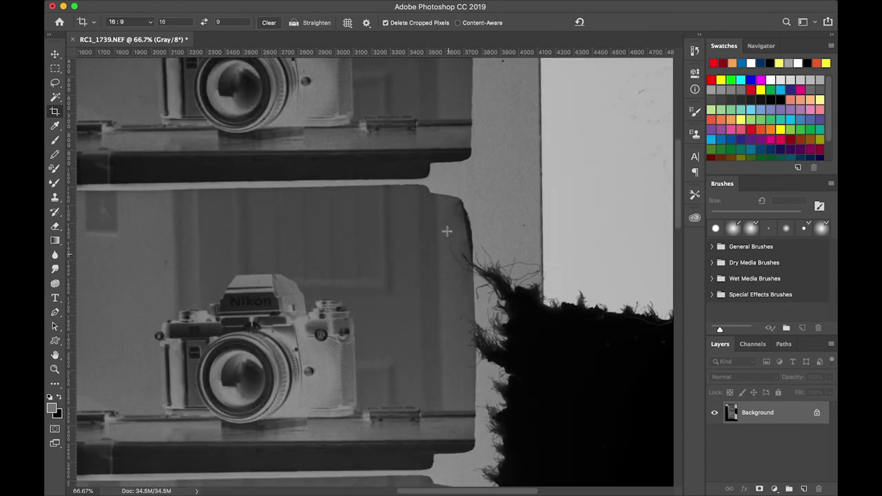
{"action": "scroll", "coordinate": [446, 231], "scroll_direction": "up", "scroll_amount": 4}
{"action": "scroll", "coordinate": [447, 231], "scroll_direction": "left", "scroll_amount": 3}
{"action": "scroll", "coordinate": [447, 231], "scroll_direction": "down", "scroll_amount": 6}
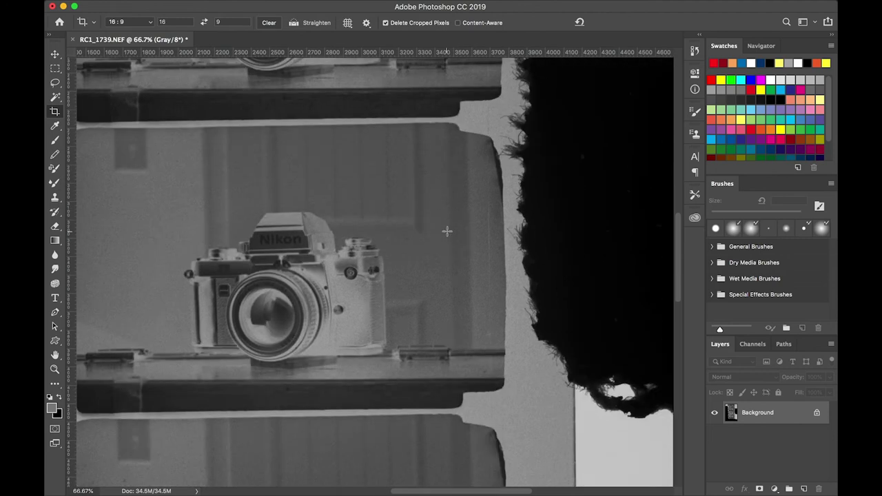
{"action": "scroll", "coordinate": [447, 232], "scroll_direction": "down", "scroll_amount": 3}
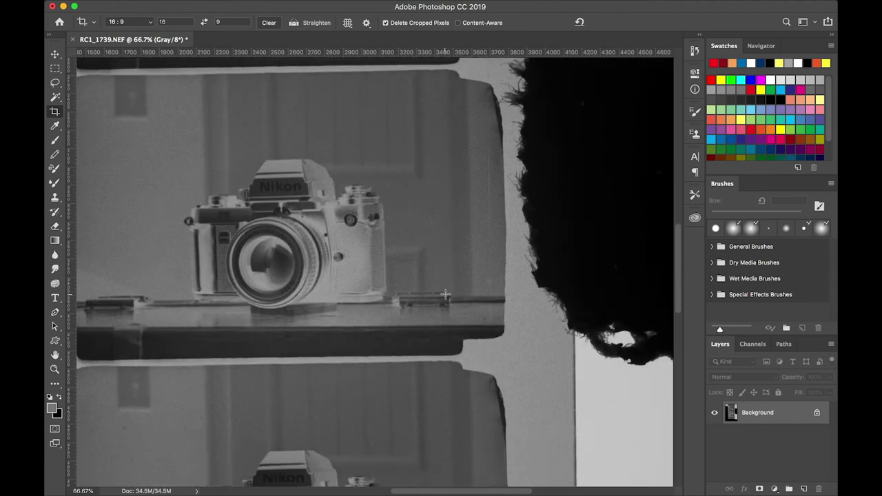
Straighten the scan along the right edges of two neighbouring sprocket holes and apply the 16:9 crop
{"action": "scroll", "coordinate": [445, 294], "scroll_direction": "down", "scroll_amount": 6}
{"action": "scroll", "coordinate": [445, 293], "scroll_direction": "down", "scroll_amount": 10}
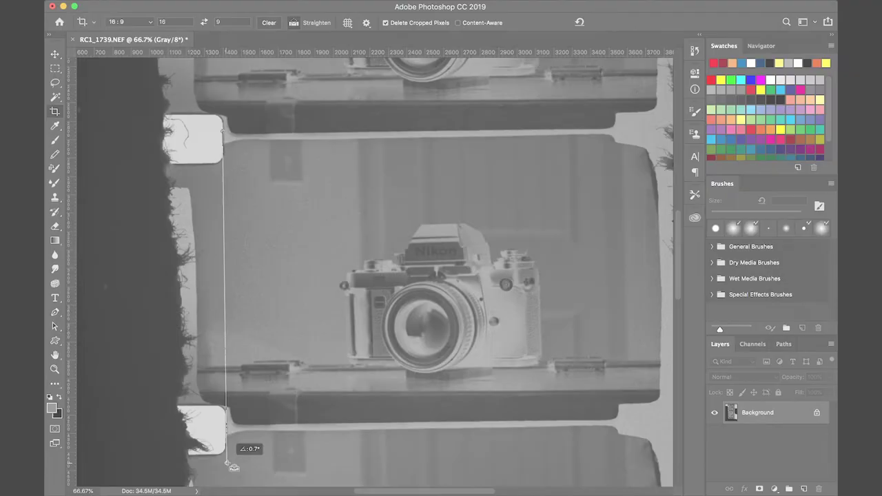
{"action": "left_click_drag", "start_coordinate": [226, 389], "coordinate": [226, 464]}
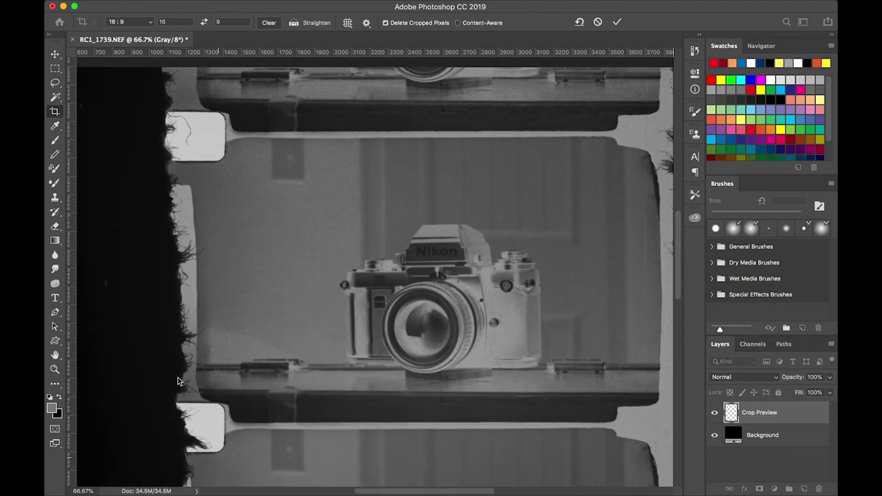
{"action": "key", "text": "Return"}
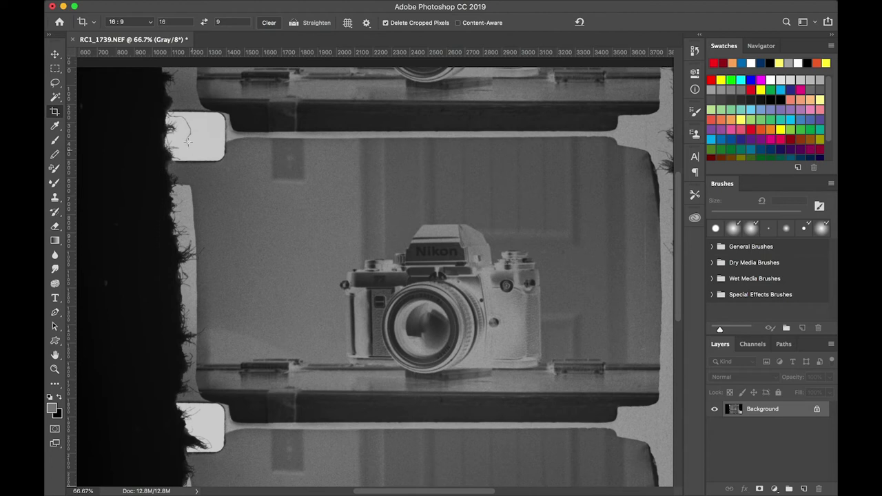
Marquee-select the middle frame's image area between its inner corners, and clear the selection
{"action": "left_click", "coordinate": [55, 71]}
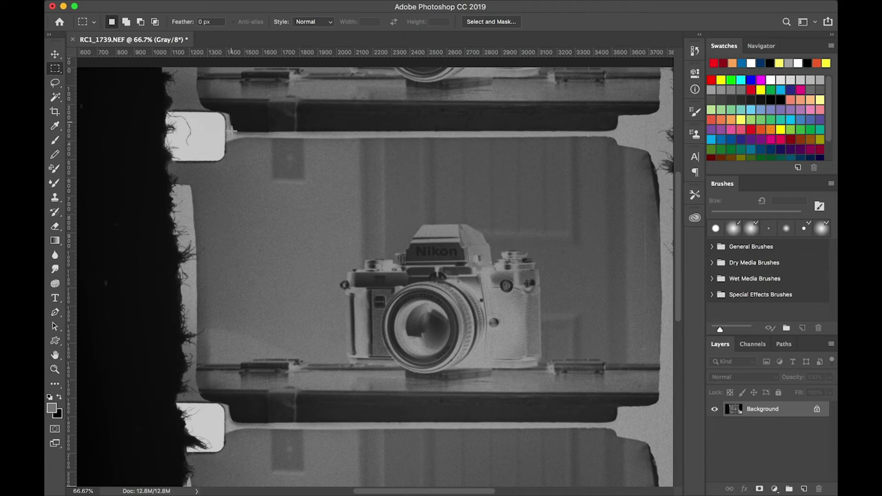
{"action": "left_click_drag", "start_coordinate": [234, 143], "coordinate": [612, 420]}
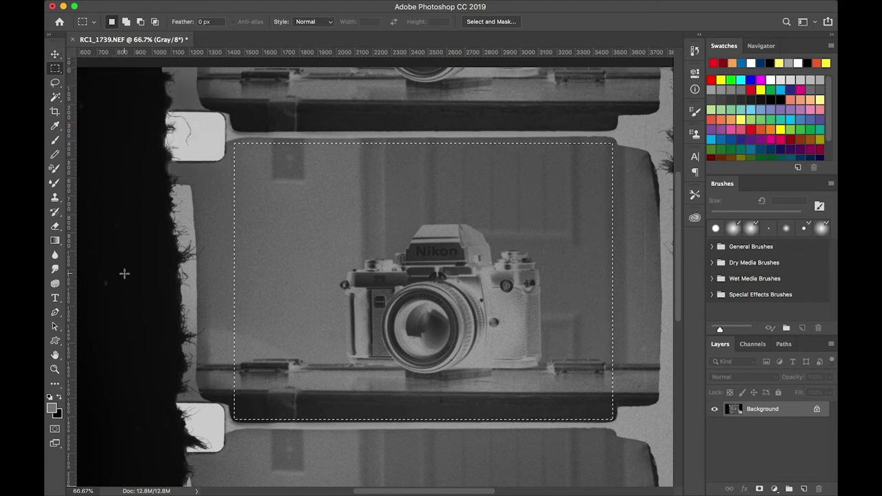
{"action": "key", "text": "ctrl+d"}
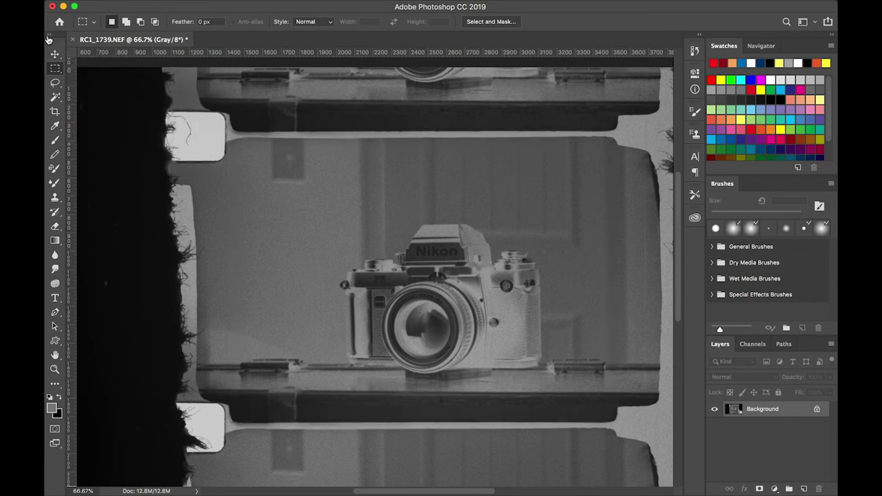
Crop the image to a 16:9 area around the camera in the middle frame
{"action": "left_click", "coordinate": [55, 111]}
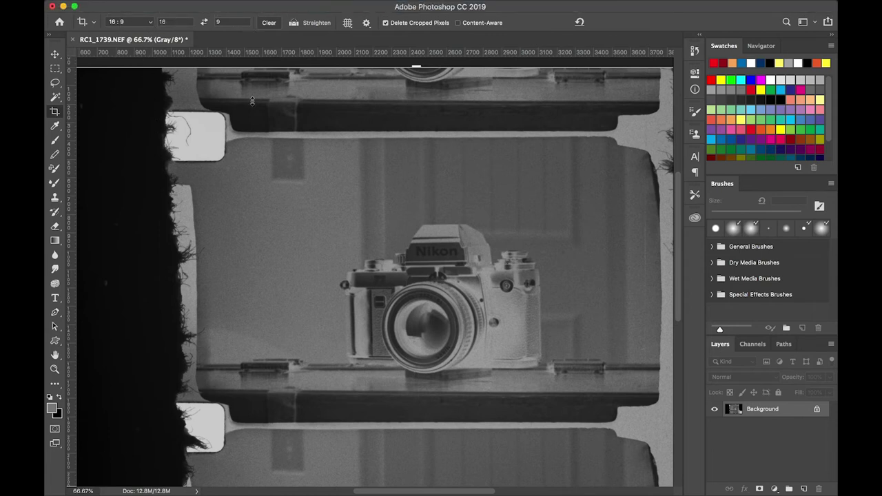
{"action": "left_click", "coordinate": [200, 164]}
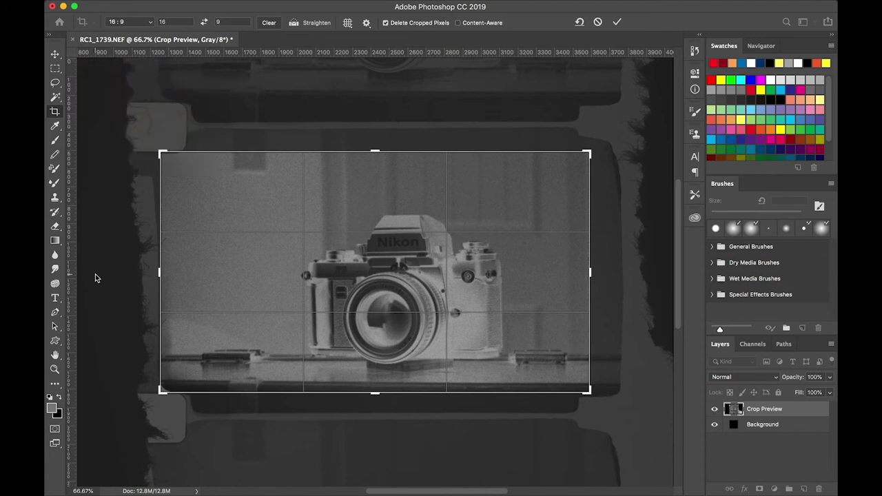
{"action": "key", "text": "Return"}
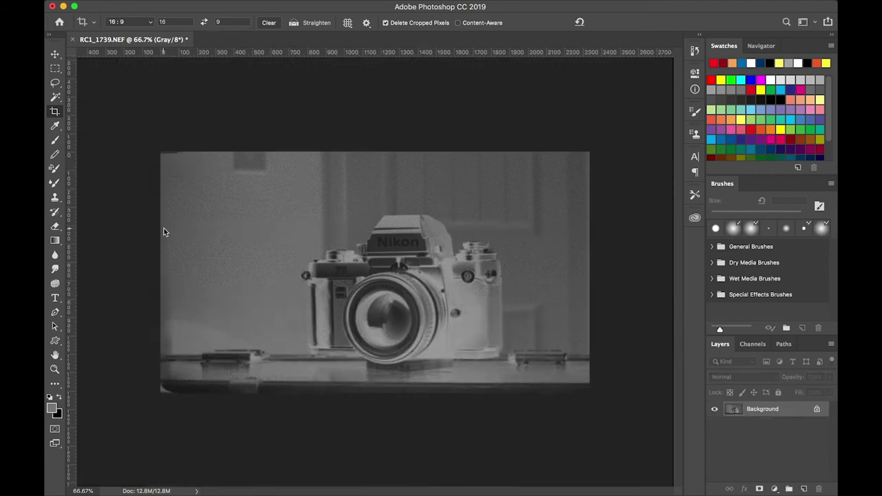
Place vertical guides just inside the middle frame's left edge and at its left and right inner corners
{"action": "left_click_drag", "start_coordinate": [73, 218], "coordinate": [168, 220]}
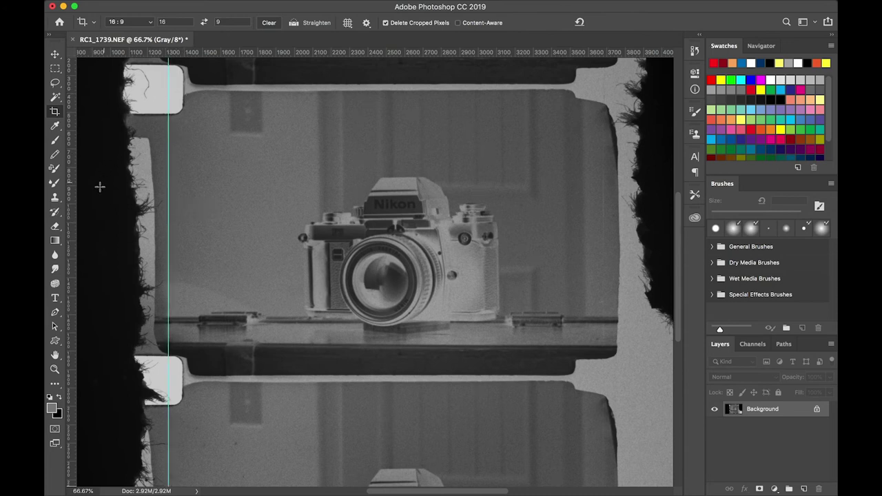
{"action": "left_click_drag", "start_coordinate": [71, 208], "coordinate": [193, 209]}
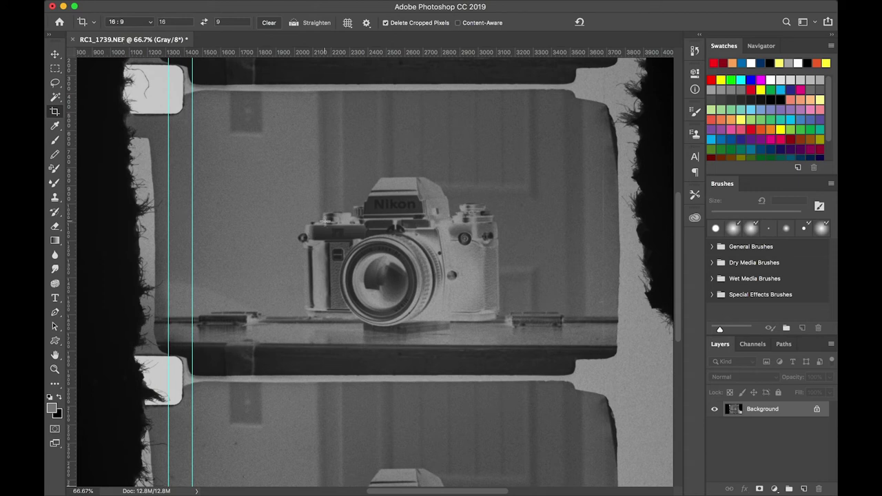
{"action": "left_click_drag", "start_coordinate": [75, 206], "coordinate": [572, 221]}
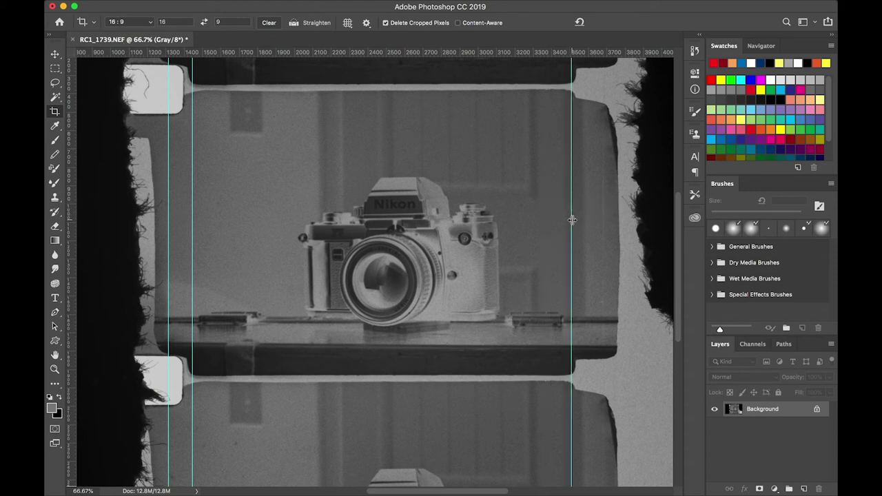
Remove all three vertical guides from the image
{"action": "left_click", "coordinate": [55, 53]}
{"action": "left_click_drag", "start_coordinate": [572, 256], "coordinate": [59, 259]}
{"action": "left_click_drag", "start_coordinate": [192, 249], "coordinate": [53, 239]}
{"action": "left_click_drag", "start_coordinate": [168, 255], "coordinate": [49, 246]}
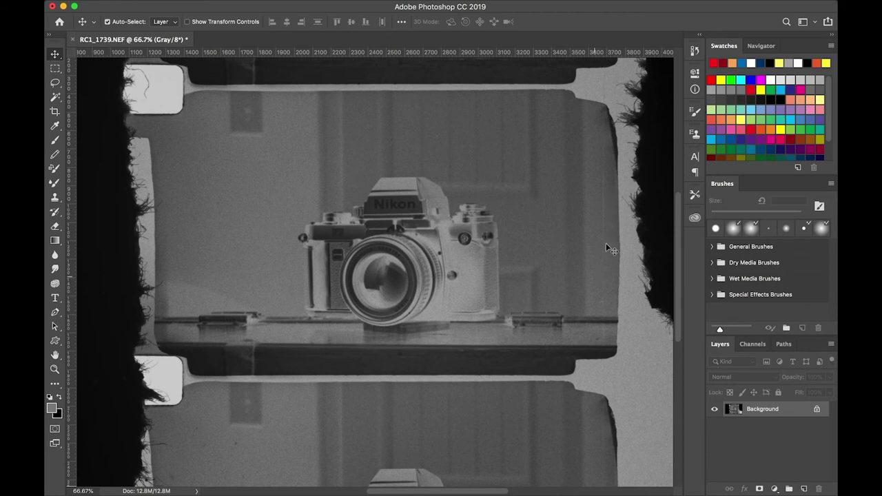
Crop the image to a 16:9 area around the camera in the middle frame, nudging the area right to centre it between the frame's side edges
{"action": "left_click", "coordinate": [55, 111]}
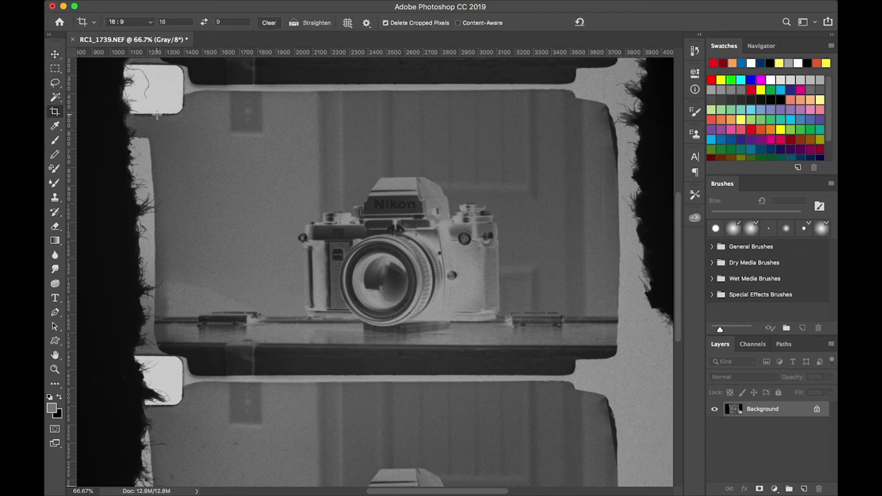
{"action": "left_click_drag", "start_coordinate": [157, 115], "coordinate": [583, 424]}
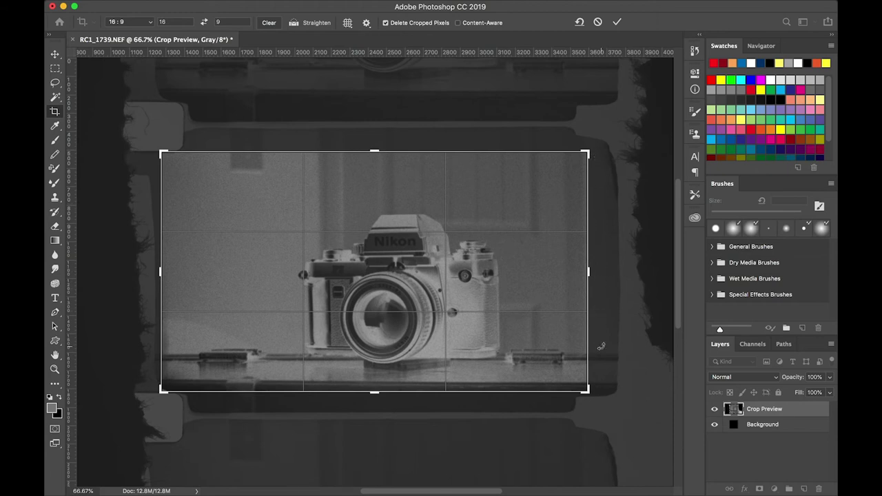
{"action": "key", "text": "Right"}
{"action": "key", "text": "Right"}
{"action": "key", "text": "Right"}
{"action": "key", "text": "Right"}
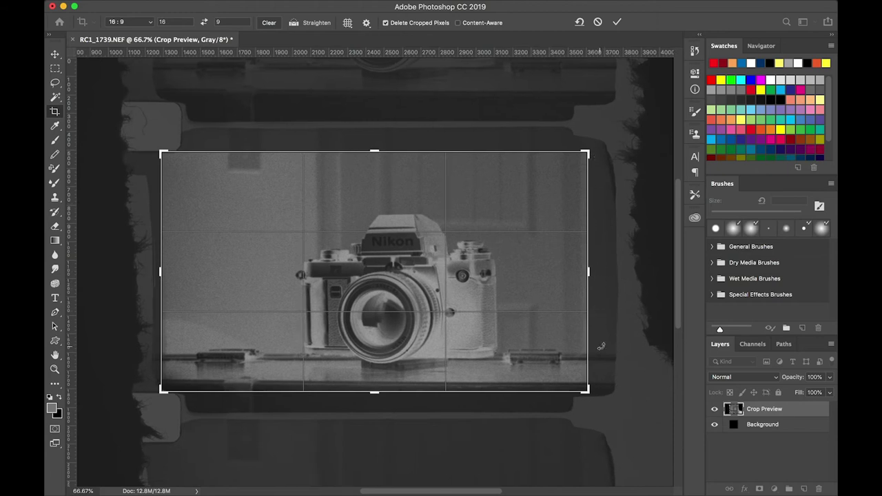
{"action": "key", "text": "Right"}
{"action": "key", "text": "Right"}
{"action": "key", "text": "Right"}
{"action": "key", "text": "Right"}
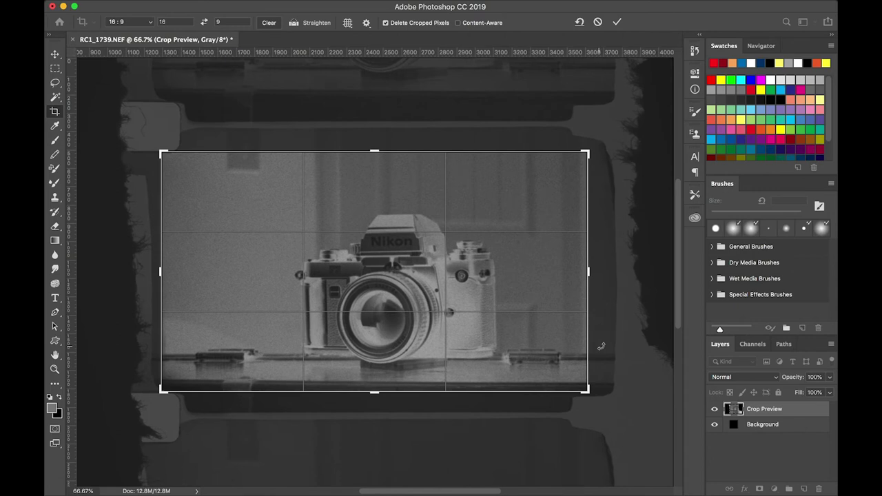
{"action": "key", "text": "Right"}
{"action": "key", "text": "Right"}
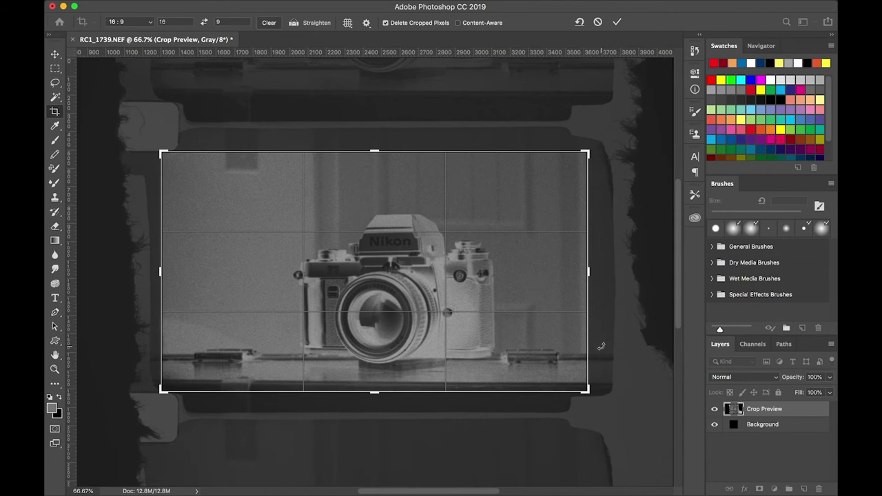
{"action": "key", "text": "Right"}
{"action": "key", "text": "Right"}
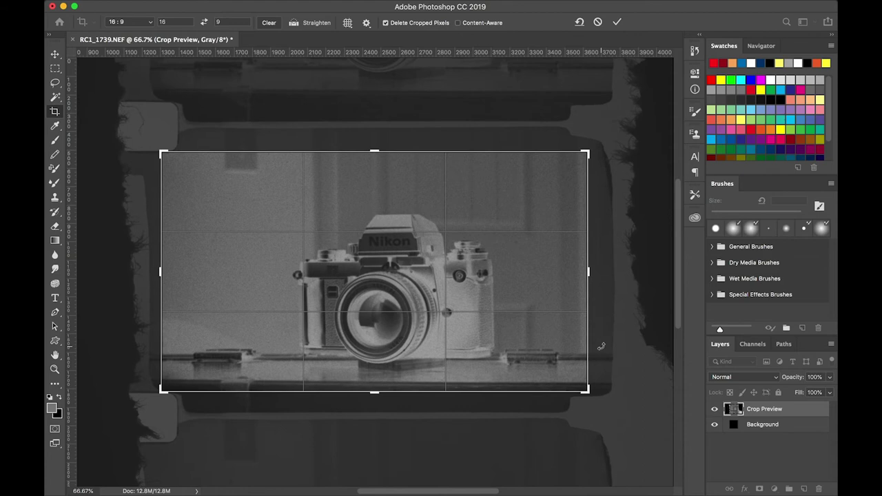
{"action": "key", "text": "Right"}
{"action": "key", "text": "Right"}
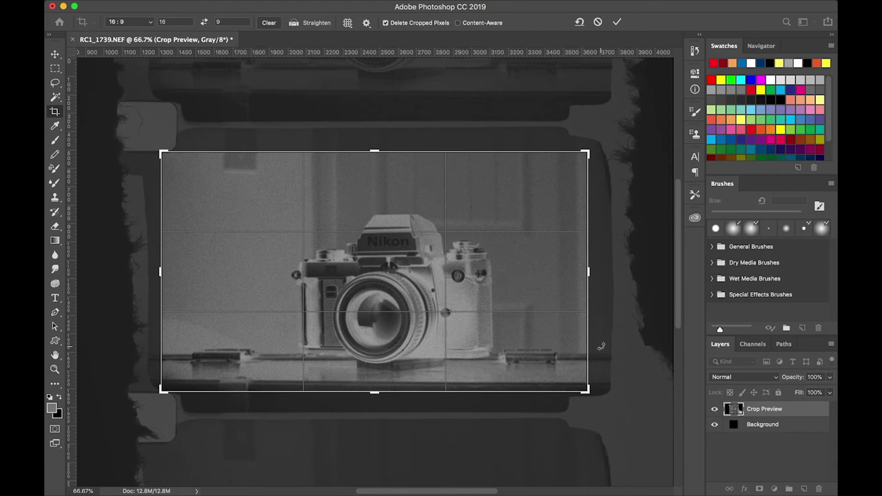
{"action": "key", "text": "Right"}
{"action": "key", "text": "Right"}
{"action": "key", "text": "Right"}
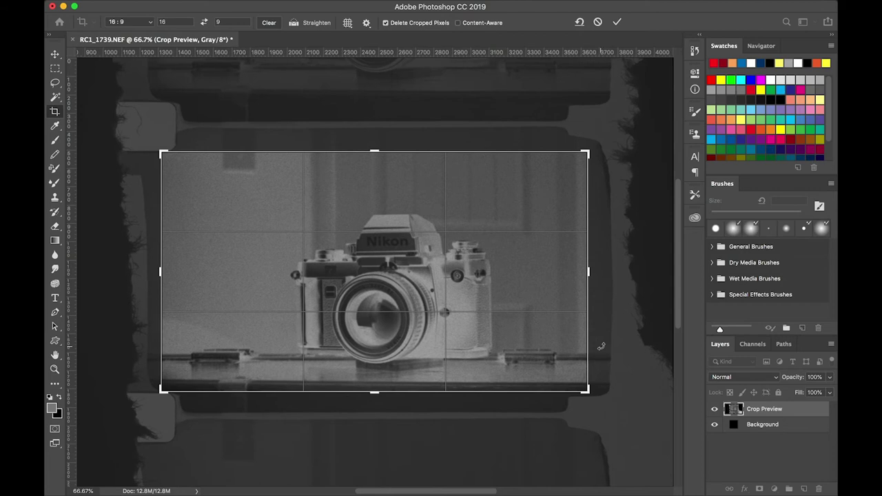
{"action": "key", "text": "Right"}
{"action": "key", "text": "Right"}
{"action": "key", "text": "Right"}
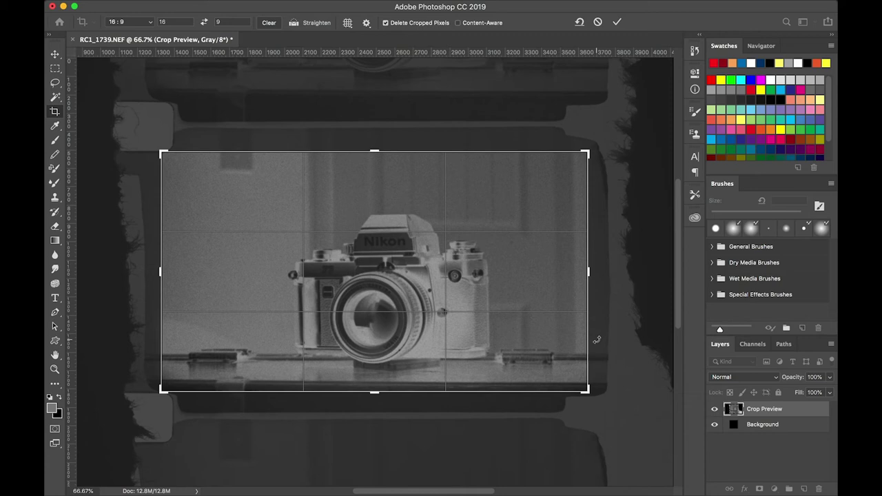
{"action": "left_click_drag", "start_coordinate": [596, 339], "coordinate": [596, 339]}
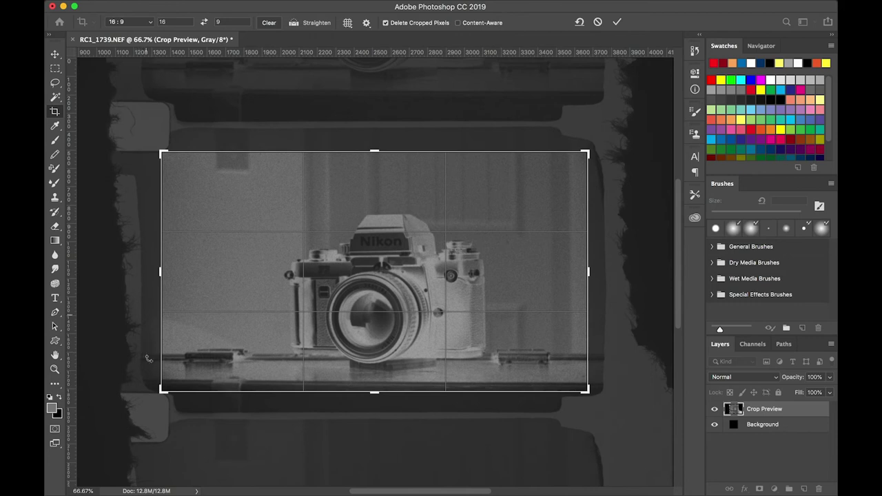
{"action": "double_click", "coordinate": [332, 329]}
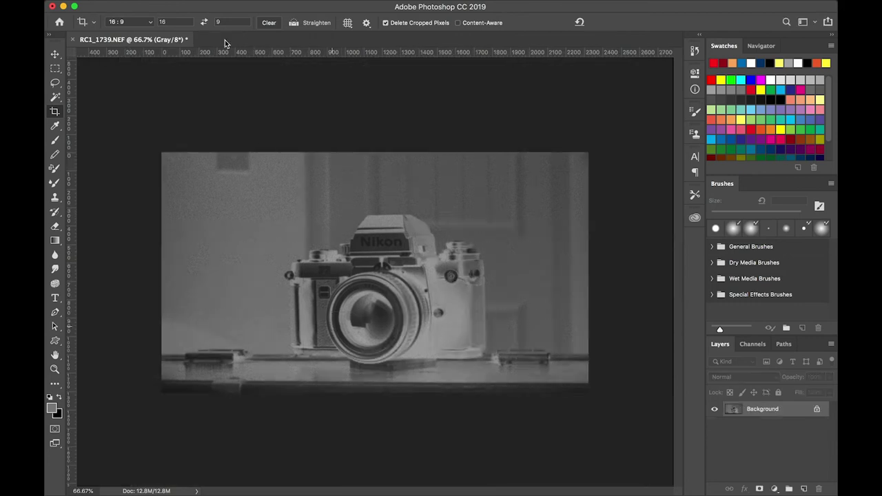
Invert the cropped negative into a positive image
{"action": "left_click", "coordinate": [193, 6]}
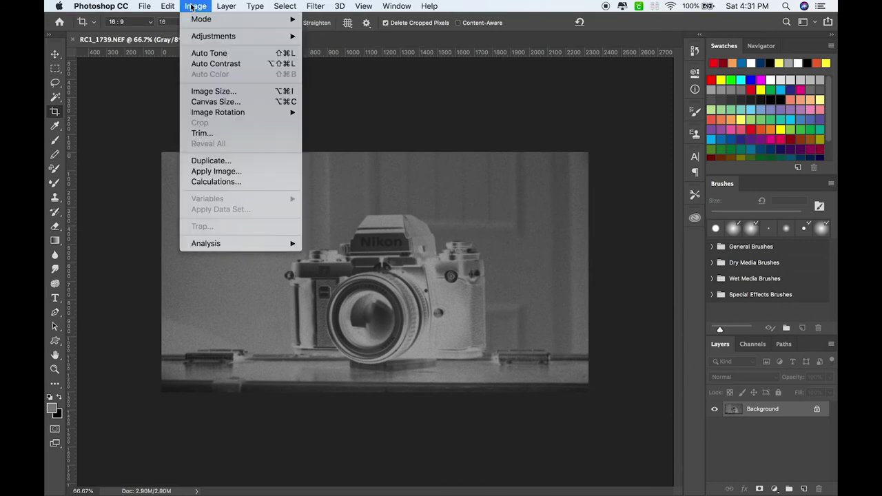
{"action": "mouse_move", "coordinate": [214, 37]}
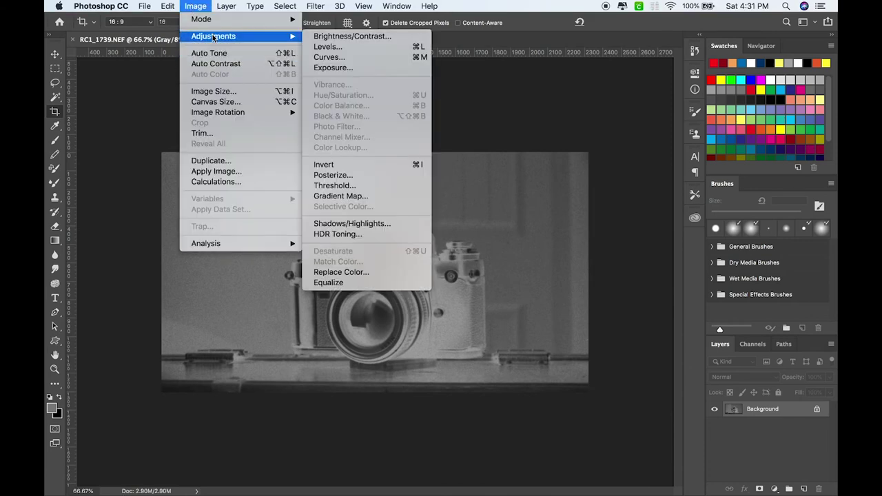
{"action": "left_click", "coordinate": [364, 164]}
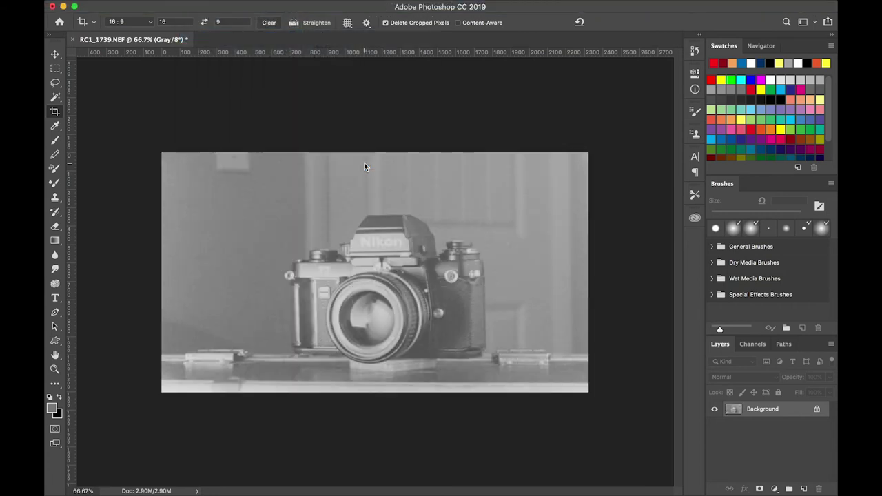
Start the Camera Raw filter and set Highlights to -61 and Whites to -42
{"action": "mouse_move", "coordinate": [358, 2]}
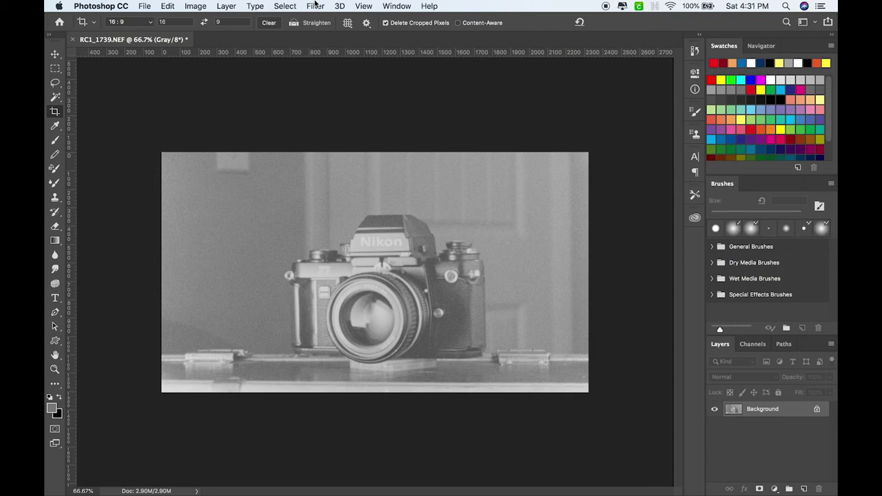
{"action": "left_click", "coordinate": [315, 6]}
{"action": "left_click", "coordinate": [344, 75]}
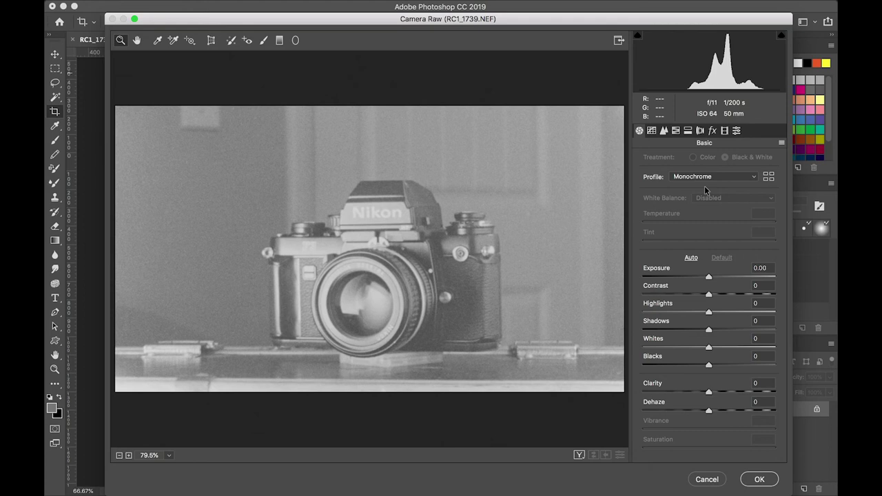
{"action": "type", "text": "-61"}
{"action": "key", "text": "Tab"}
{"action": "key", "text": "Tab"}
{"action": "type", "text": "-42"}
{"action": "key", "text": "shift+Tab"}
{"action": "key", "text": "shift+Tab"}
{"action": "key", "text": "shift+Tab"}
{"action": "type", "text": "-"}
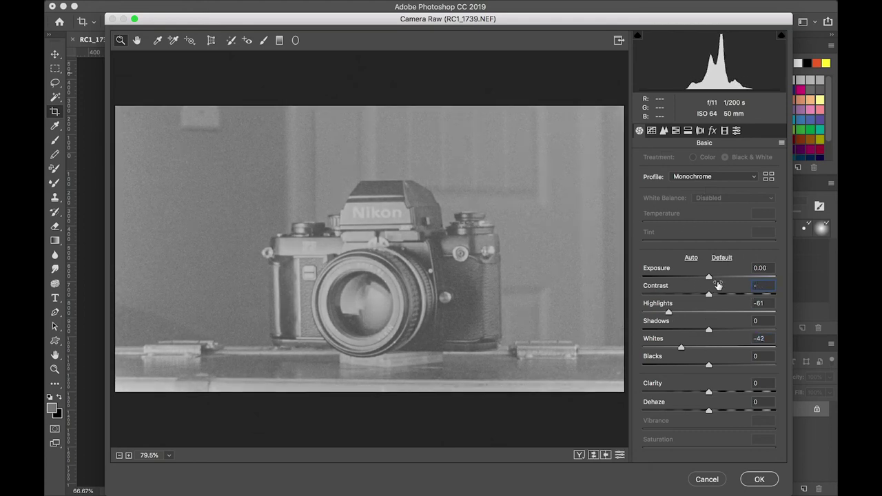
{"action": "key", "text": "Tab"}
{"action": "key", "text": "Tab"}
{"action": "key", "text": "Tab"}
{"action": "key", "text": "Tab"}
Set the parametric tone curve's Lights to +21, pull Darks down past -31, and apply the Camera Raw filter
{"action": "key", "text": "super+alt+2"}
{"action": "left_click_drag", "start_coordinate": [737, 199], "coordinate": [730, 186]}
{"action": "left_click_drag", "start_coordinate": [708, 374], "coordinate": [685, 374]}
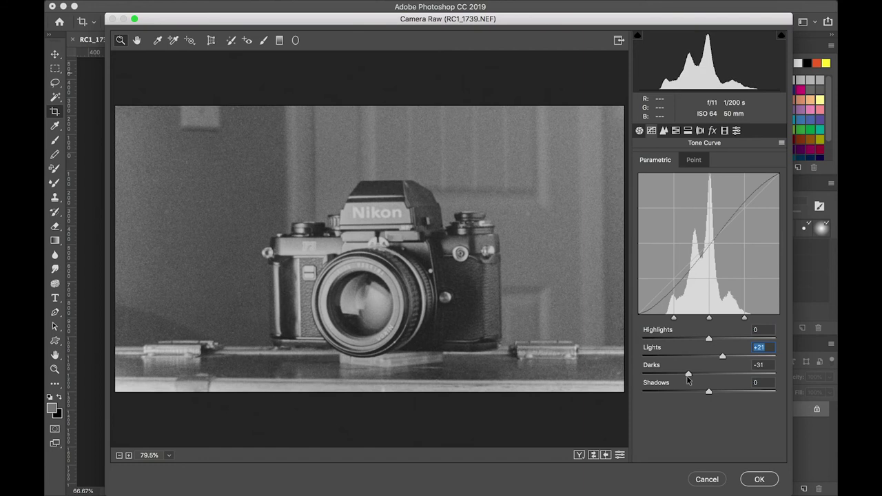
{"action": "key", "text": "super+alt+1"}
{"action": "key", "text": "super+alt+2"}
{"action": "left_click", "coordinate": [676, 378]}
{"action": "key", "text": "super+alt+3"}
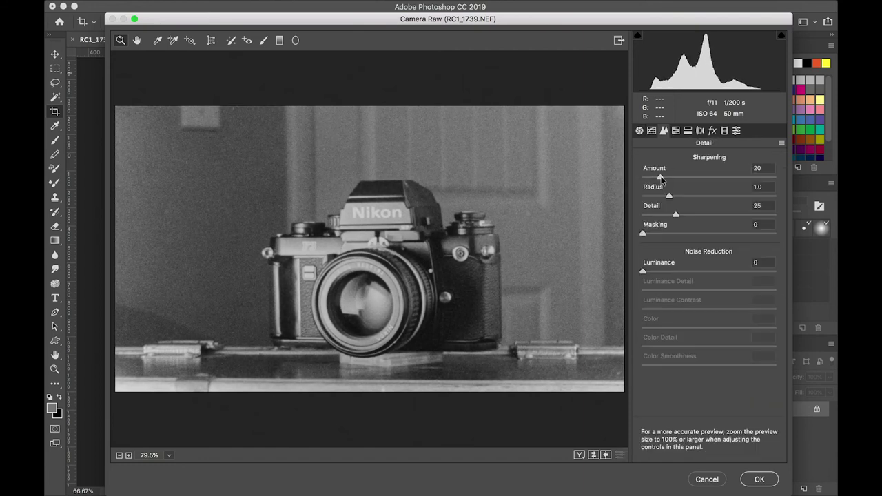
{"action": "left_click", "coordinate": [759, 479]}
Increase the image's contrast with a Curves adjustment and inspect the camera at 100% zoom
{"action": "key", "text": "super+m"}
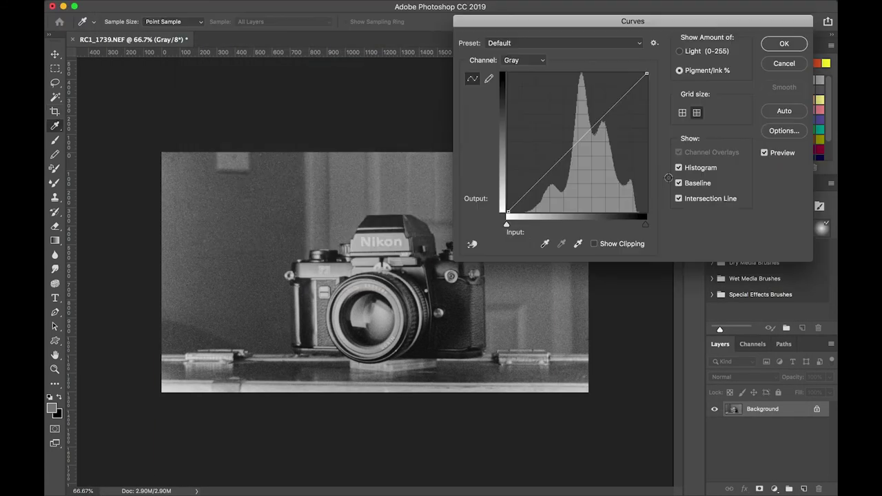
{"action": "left_click_drag", "start_coordinate": [372, 303], "coordinate": [379, 286]}
{"action": "key", "text": "Return"}
{"action": "key", "text": "c"}
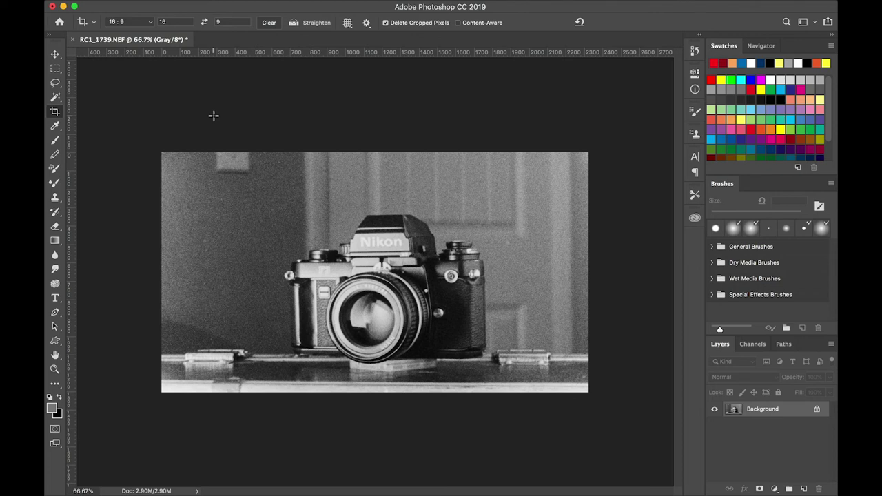
{"action": "key", "text": "super+1"}
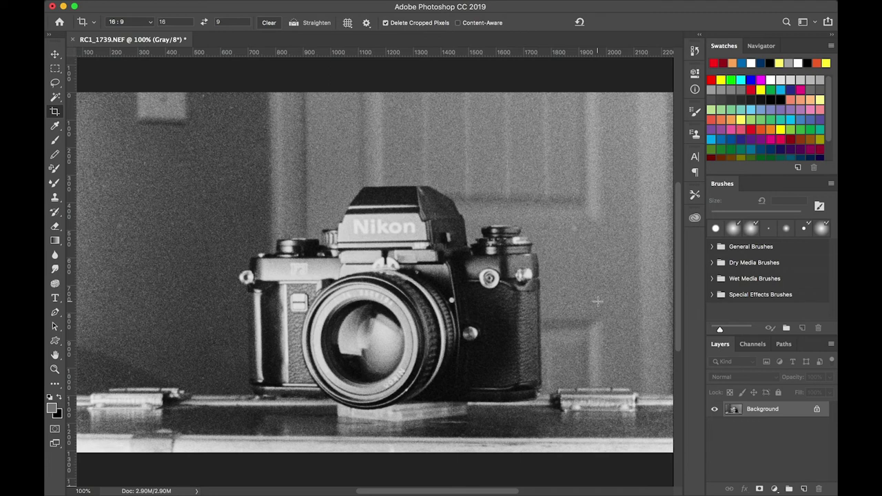
Open ECLAIR.jpg from the desktop as a second document and examine its detail at 100% and 200%
{"action": "key", "text": "F11"}
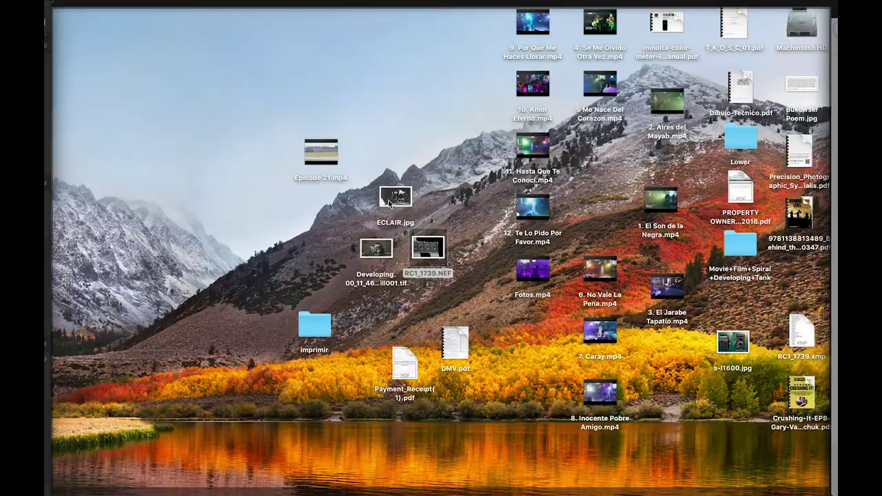
{"action": "key", "text": "F11"}
{"action": "left_click_drag", "start_coordinate": [391, 201], "coordinate": [435, 44]}
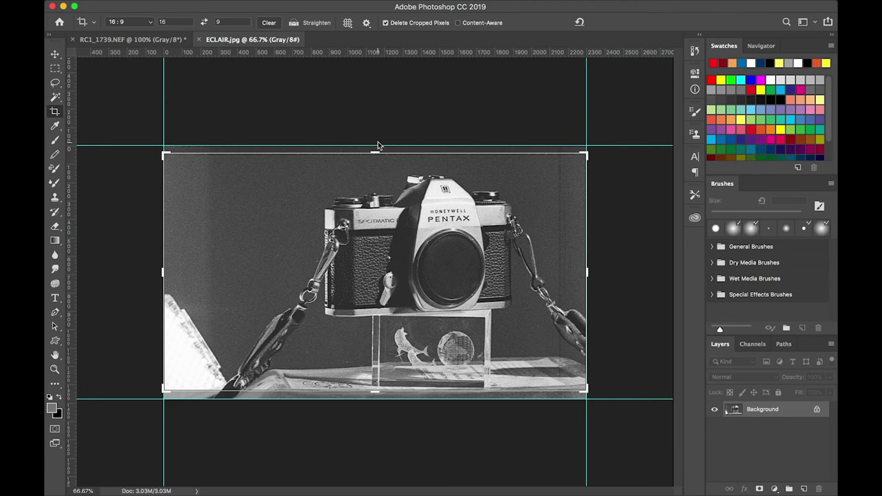
{"action": "left_click", "coordinate": [55, 51]}
{"action": "key", "text": "super+1"}
{"action": "key", "text": "super"}
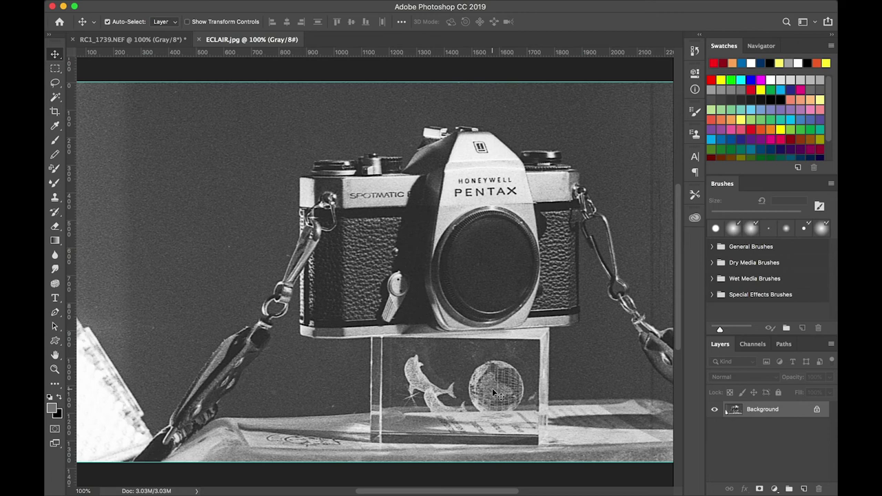
{"action": "key", "text": "super+plus"}
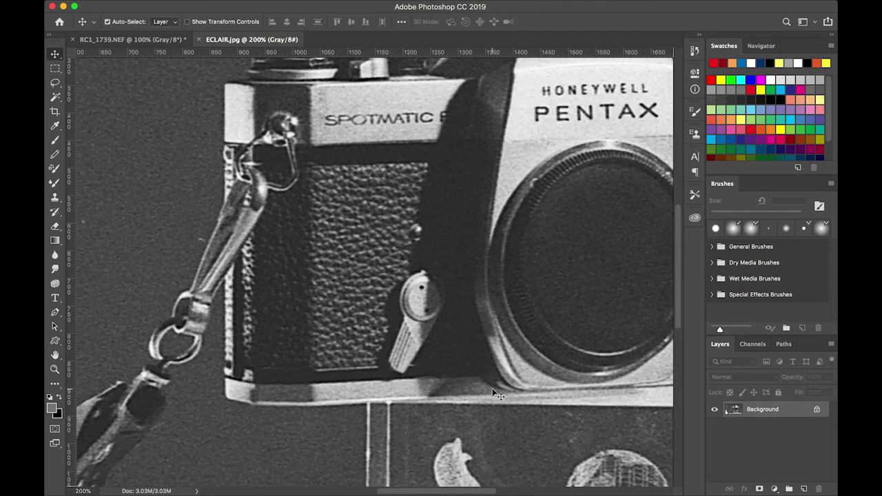
{"action": "key", "text": "super+minus"}
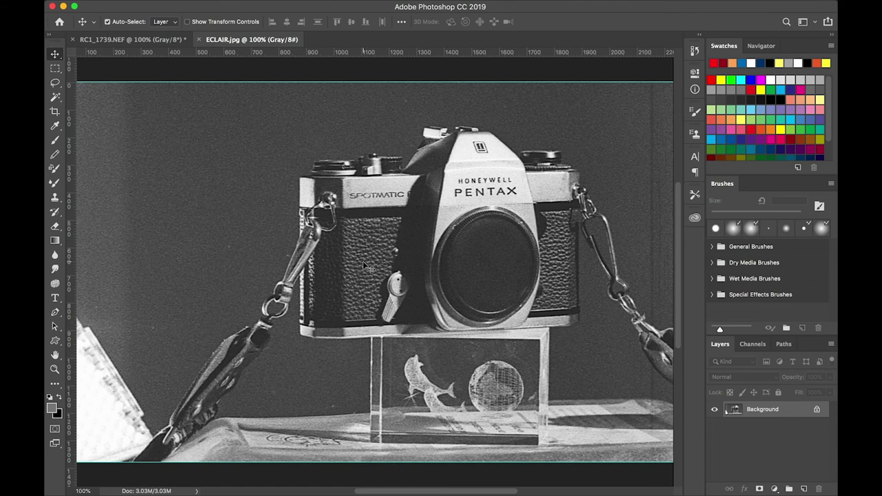
Display ECLAIR.jpg full screen with rulers and guides hidden, enlarged to nearly fill the screen
{"action": "key", "text": "f"}
{"action": "key", "text": "f"}
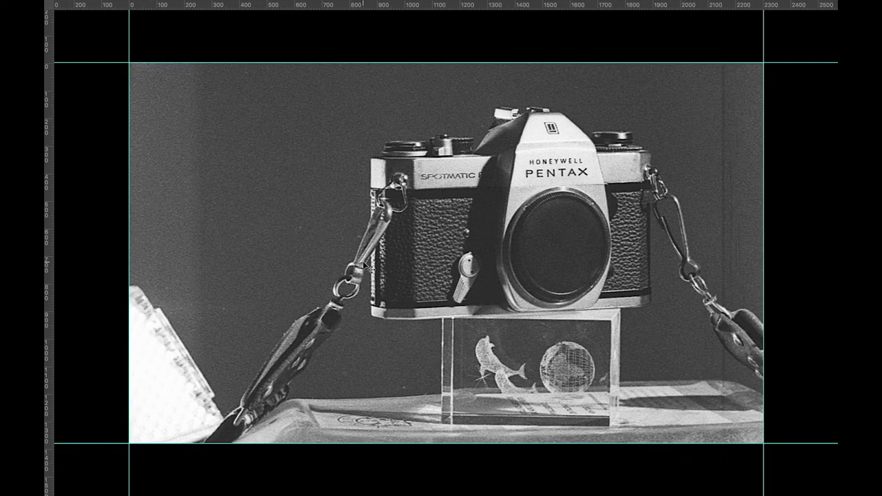
{"action": "key", "text": "super+r"}
{"action": "key", "text": "super+semicolon"}
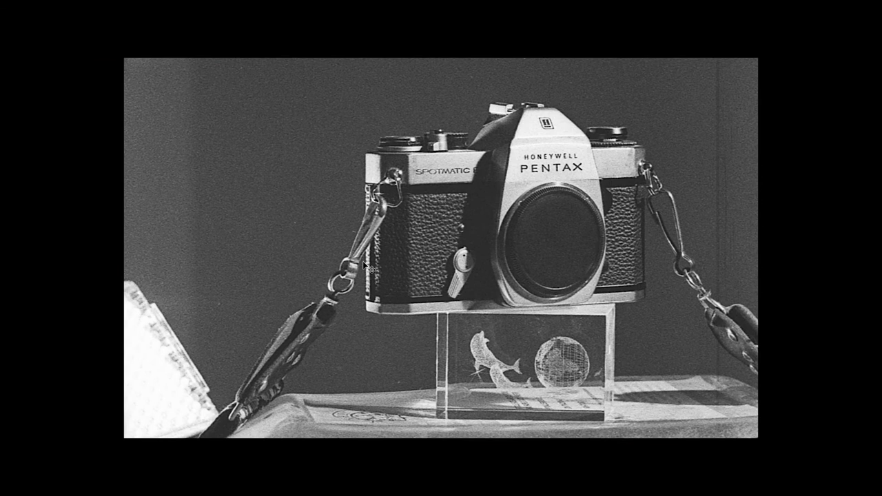
{"action": "key", "text": "super+plus"}
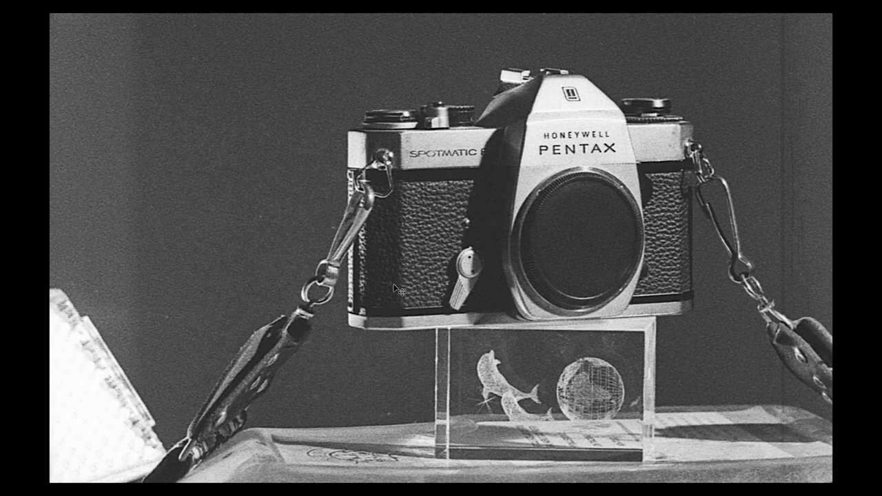
Return ECLAIR.jpg to the standard screen mode at 100% zoom
{"action": "key", "text": "f"}
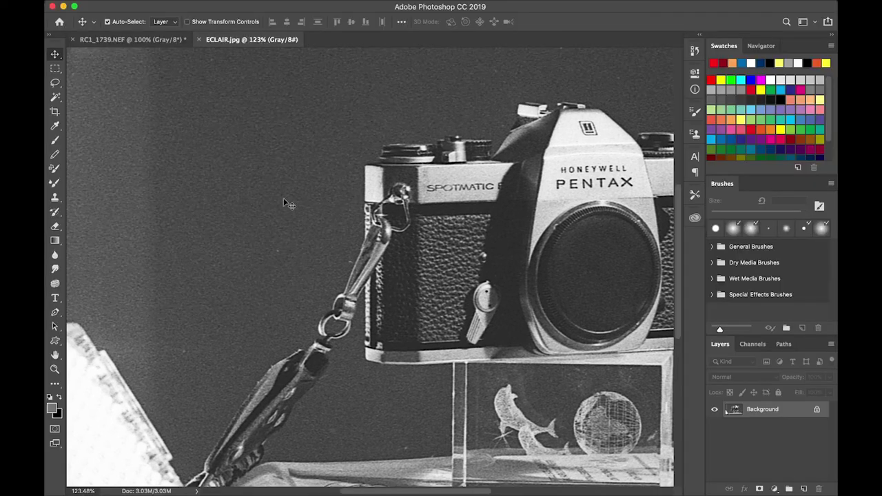
{"action": "key", "text": "super"}
{"action": "key", "text": "super+1"}
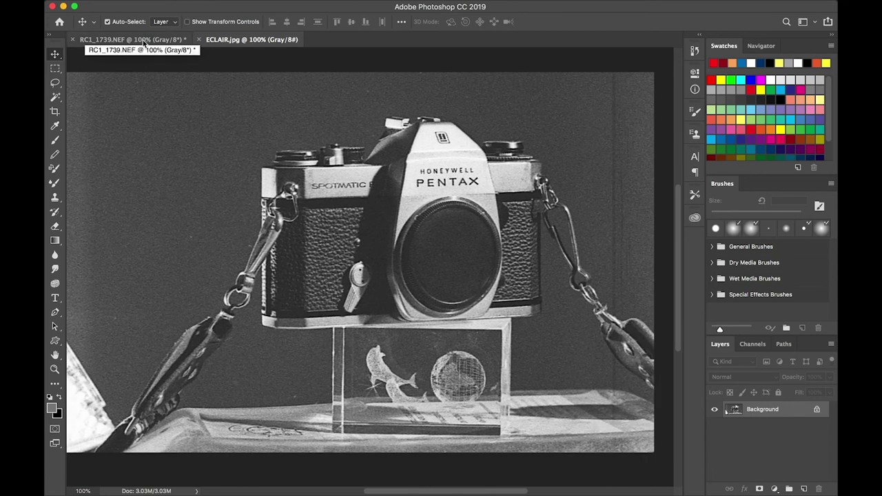
Compare the grain and detail of RC1_1739.NEF with those of ECLAIR.jpg at 100% zoom
{"action": "left_click", "coordinate": [142, 40]}
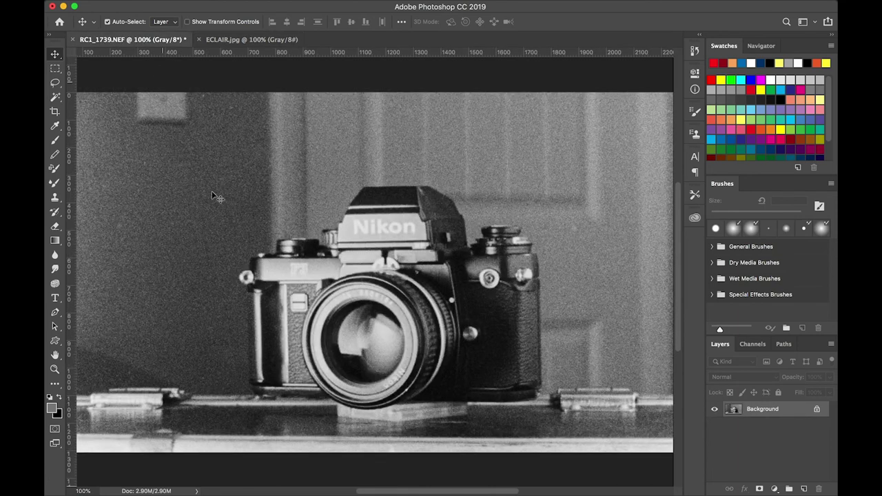
{"action": "scroll", "coordinate": [147, 230], "scroll_direction": "left", "scroll_amount": 3}
{"action": "scroll", "coordinate": [147, 229], "scroll_direction": "right", "scroll_amount": 2}
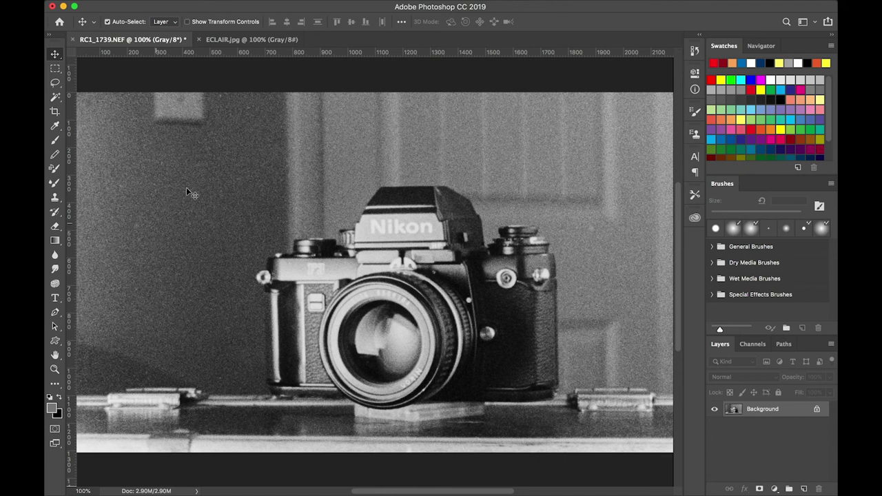
{"action": "left_click", "coordinate": [251, 40]}
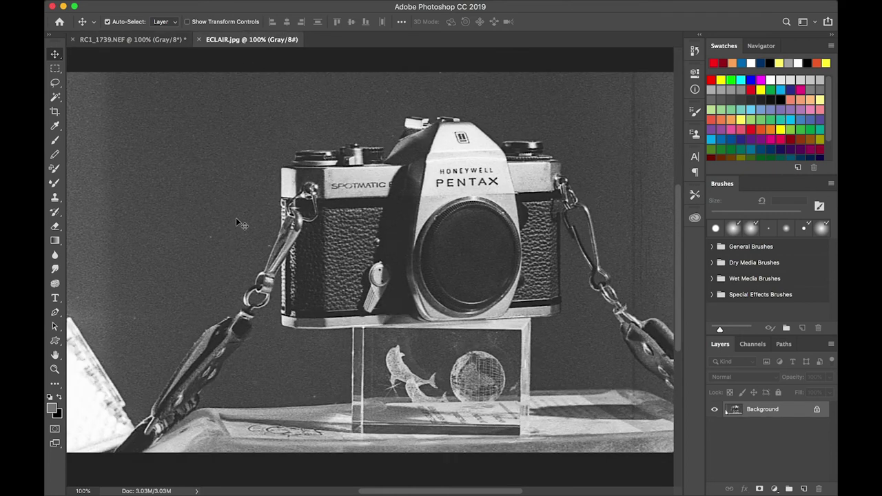
Alternate between RC1_1739.NEF and ECLAIR.jpg once more to compare their sharpness, ending on RC1_1739.NEF
{"action": "left_click", "coordinate": [142, 41]}
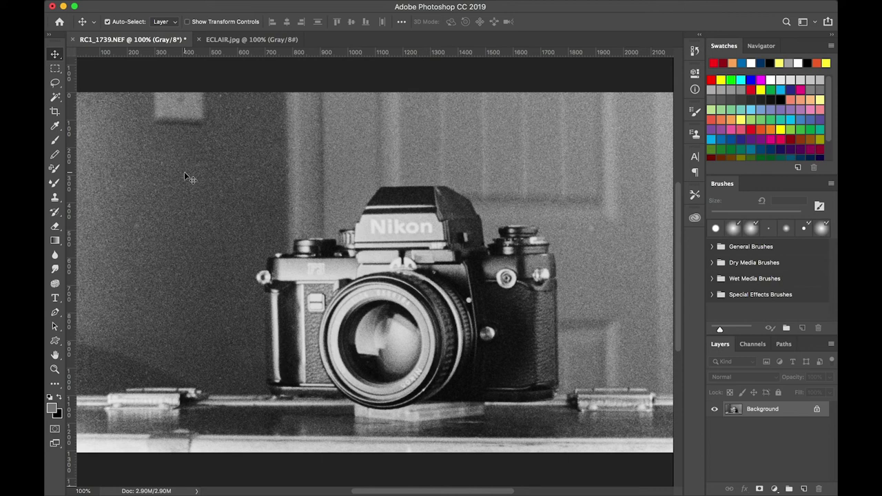
{"action": "left_click", "coordinate": [226, 40]}
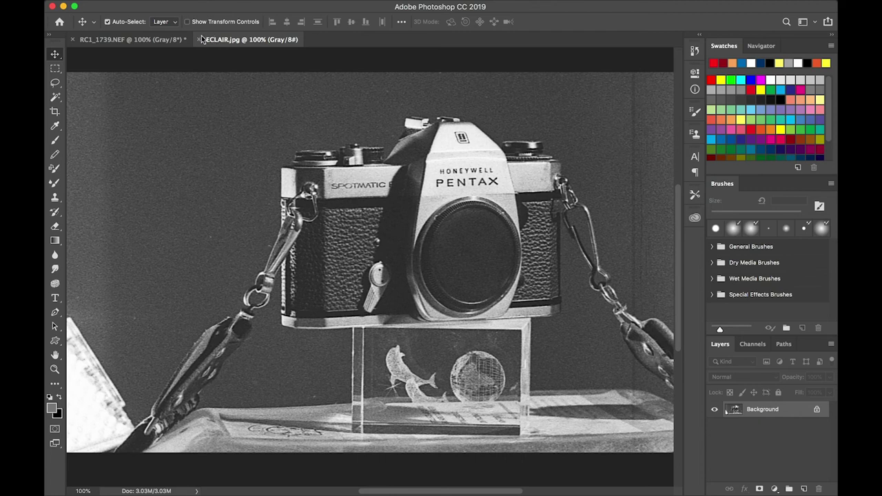
{"action": "left_click", "coordinate": [118, 40]}
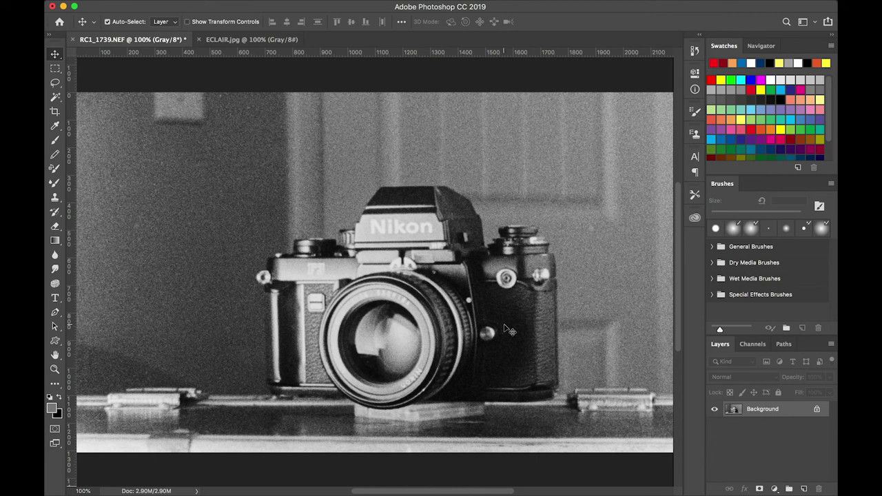
Place two vertical guides at about 900 px and 1970 px along the door edges to check the picture's alignment
{"action": "key", "text": "super+minus"}
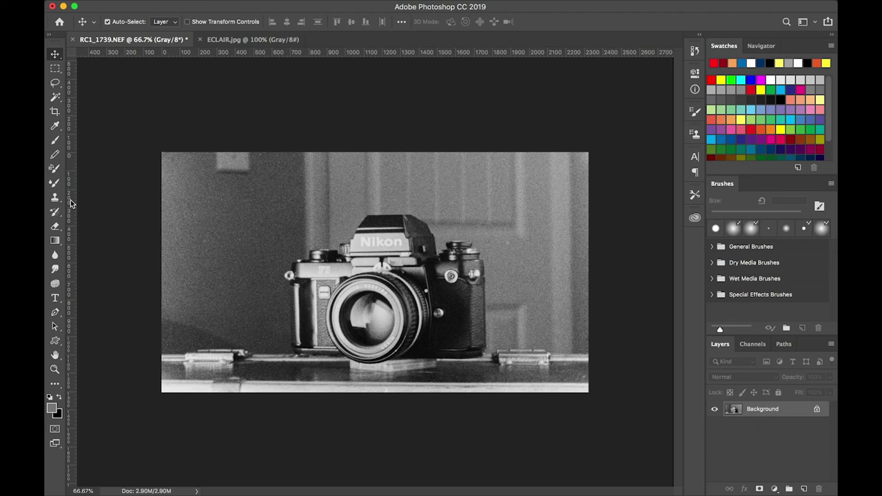
{"action": "left_click_drag", "start_coordinate": [70, 202], "coordinate": [327, 240]}
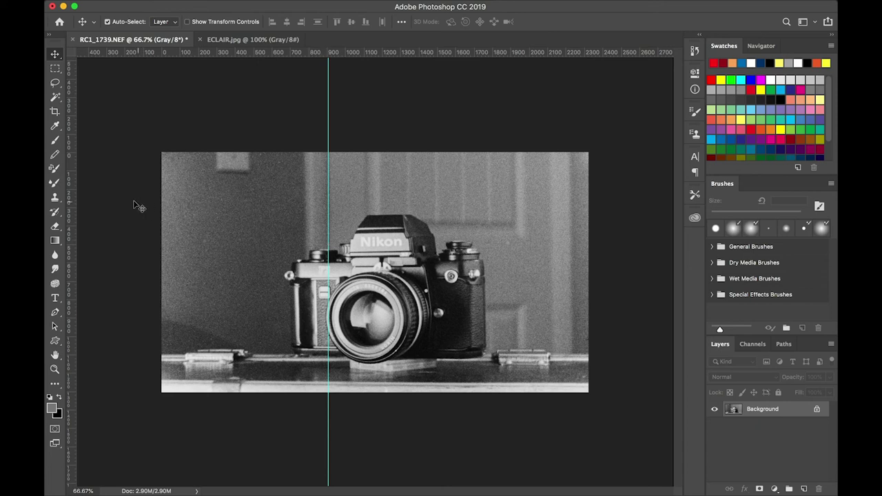
{"action": "left_click_drag", "start_coordinate": [74, 196], "coordinate": [526, 204]}
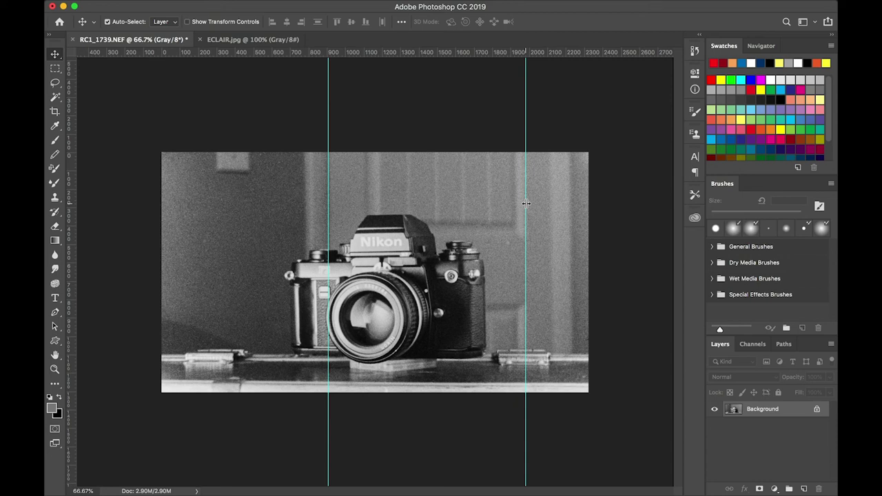
Try to straighten the picture with a slight rotation in the 16:9 crop frame, and undo the rotation
{"action": "left_click", "coordinate": [54, 111]}
{"action": "left_click_drag", "start_coordinate": [614, 137], "coordinate": [610, 133]}
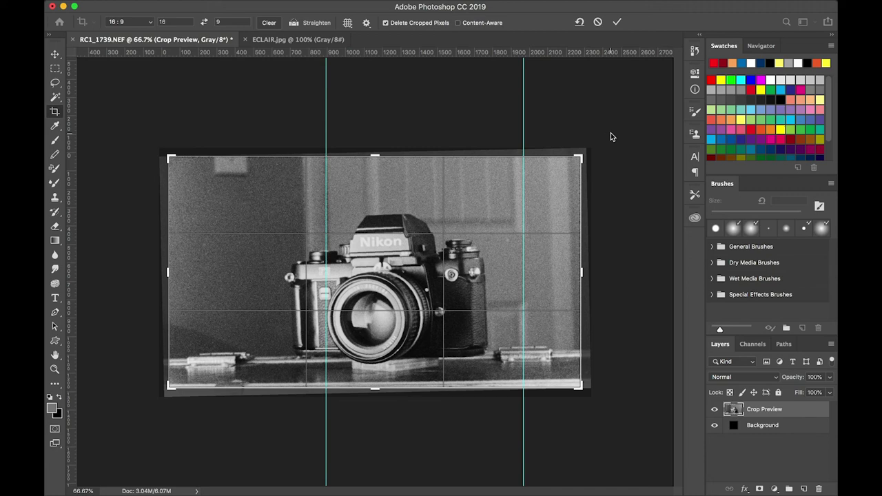
{"action": "key", "text": "super+z"}
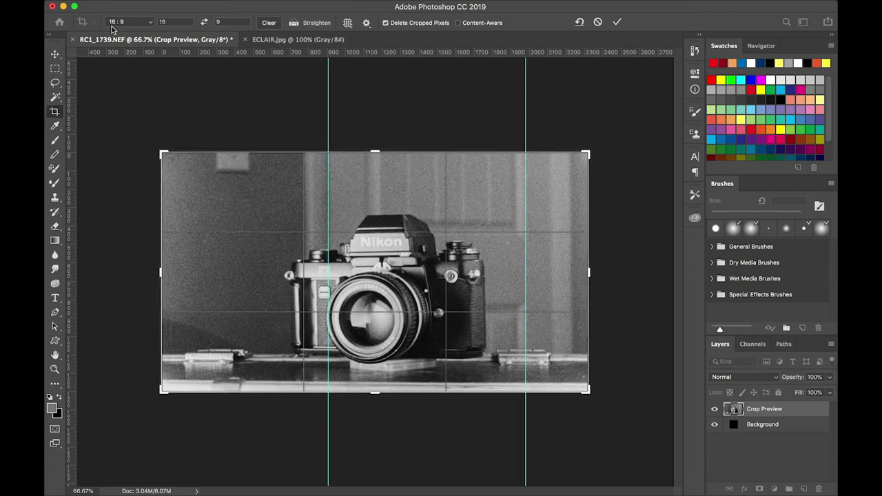
{"action": "left_click", "coordinate": [55, 54]}
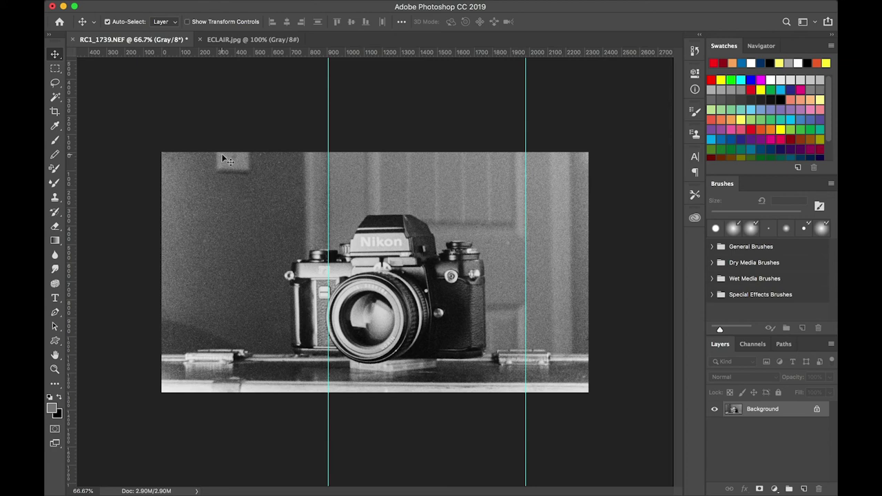
Add a third vertical guide at about 2200 px along the door frame, and remove all the guides
{"action": "left_click_drag", "start_coordinate": [70, 144], "coordinate": [571, 209]}
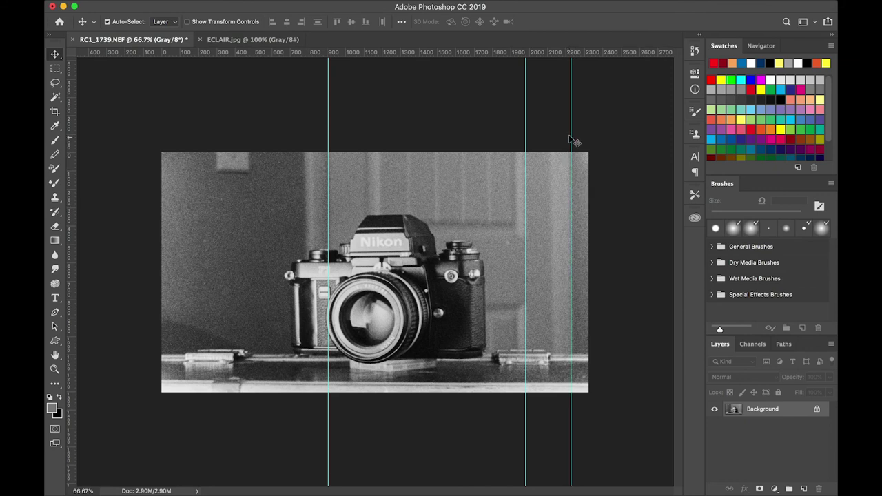
{"action": "left_click_drag", "start_coordinate": [570, 134], "coordinate": [40, 181]}
{"action": "left_click_drag", "start_coordinate": [388, 54], "coordinate": [487, 56]}
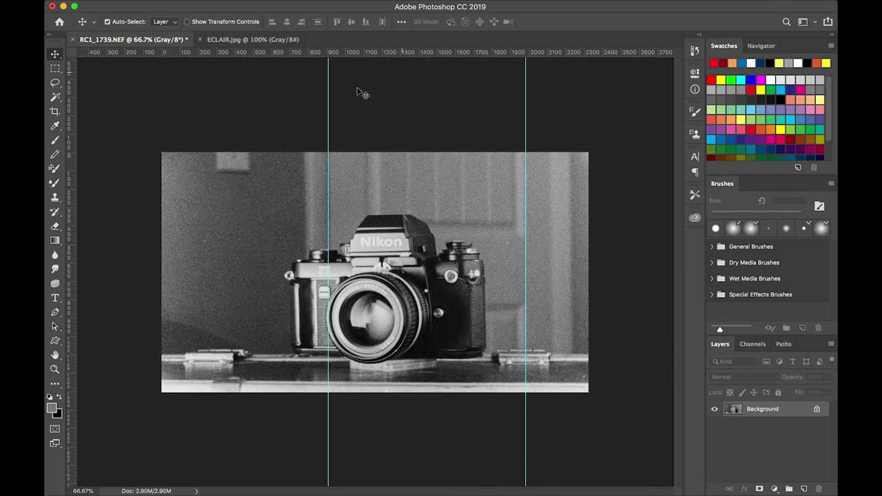
{"action": "left_click_drag", "start_coordinate": [328, 108], "coordinate": [47, 95]}
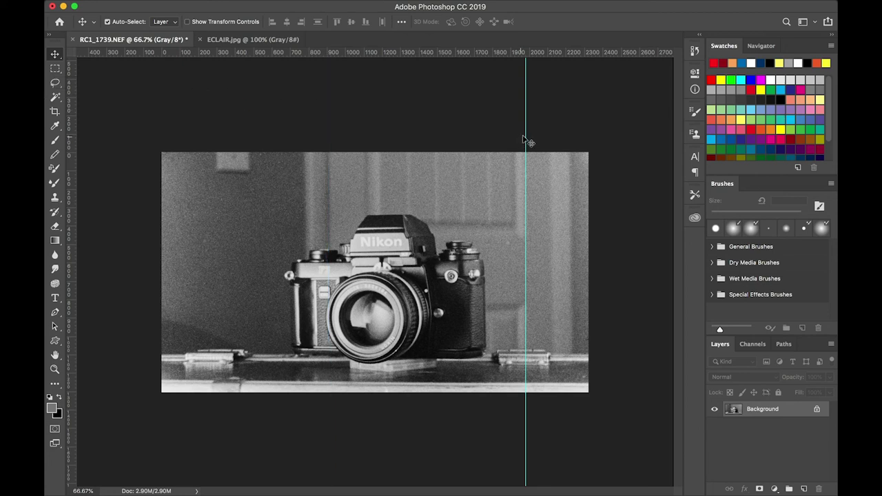
{"action": "left_click_drag", "start_coordinate": [526, 136], "coordinate": [46, 148]}
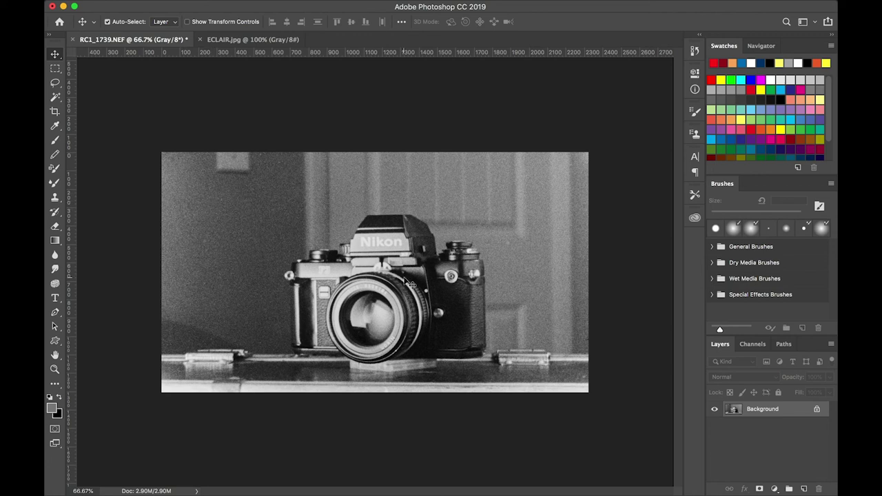
Display RC1_1739.NEF at 100% zoom in full screen mode with the rulers hidden
{"action": "key", "text": "super+1"}
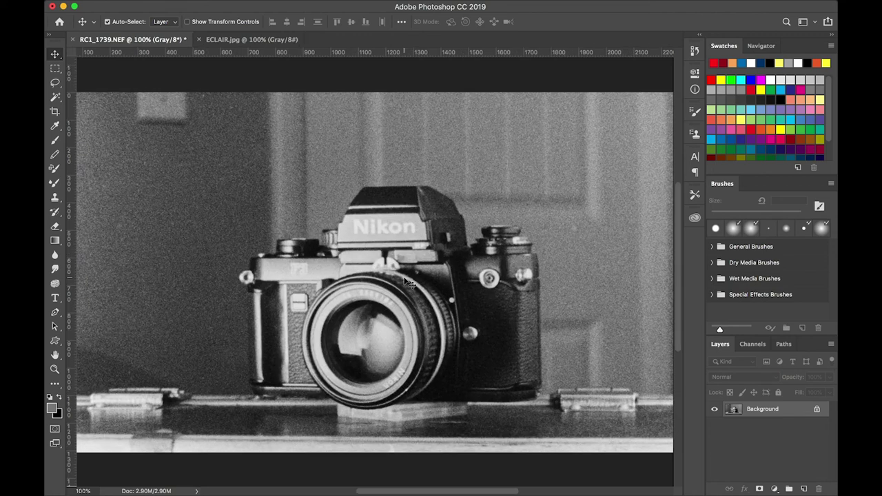
{"action": "key", "text": "f"}
{"action": "key", "text": "f"}
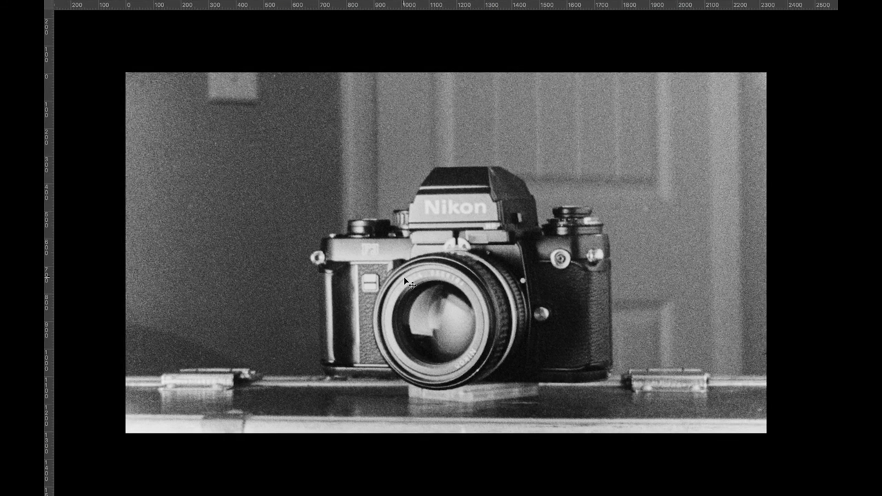
{"action": "key", "text": "super+r"}
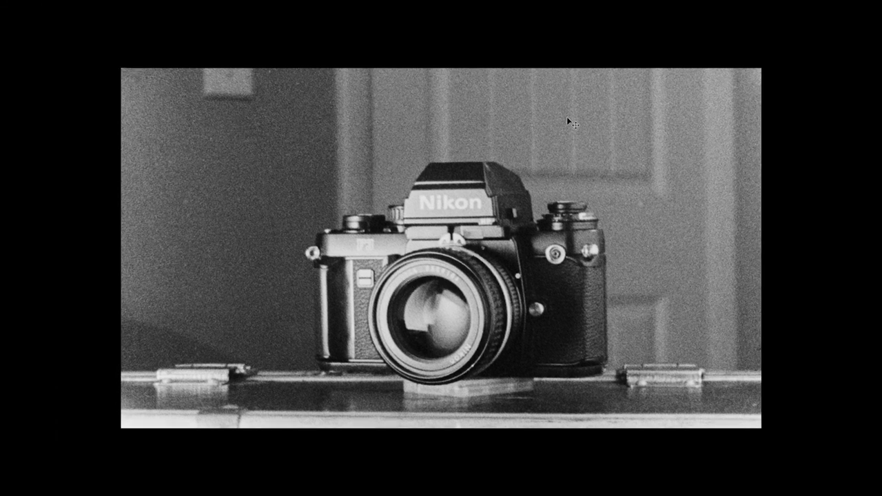